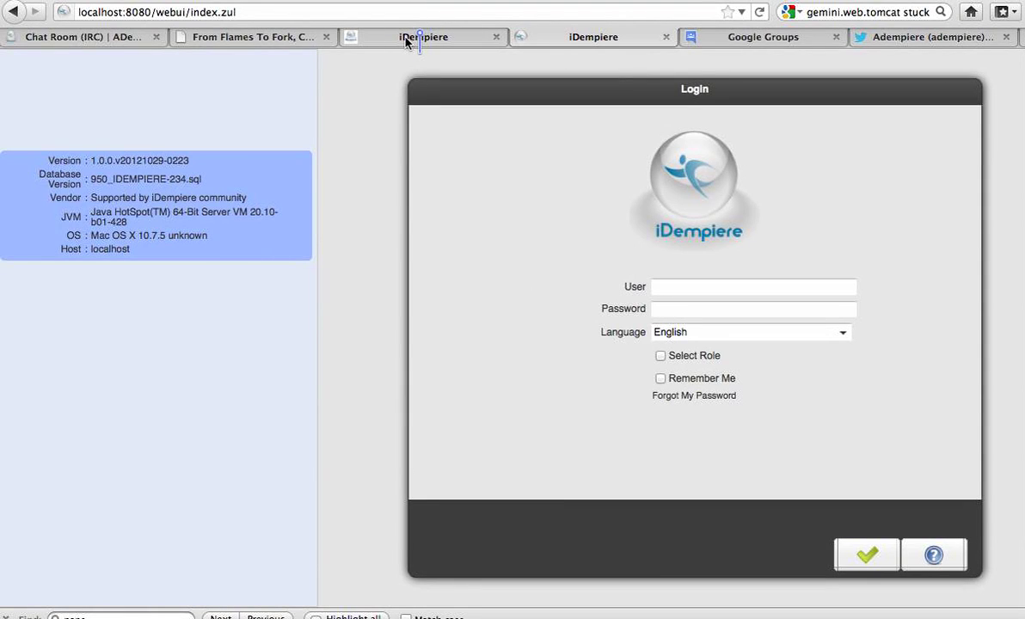
# - View the iDempiere wiki Main Page, then the Google Group's About page listing 113 members
pyautogui.click(407, 39)
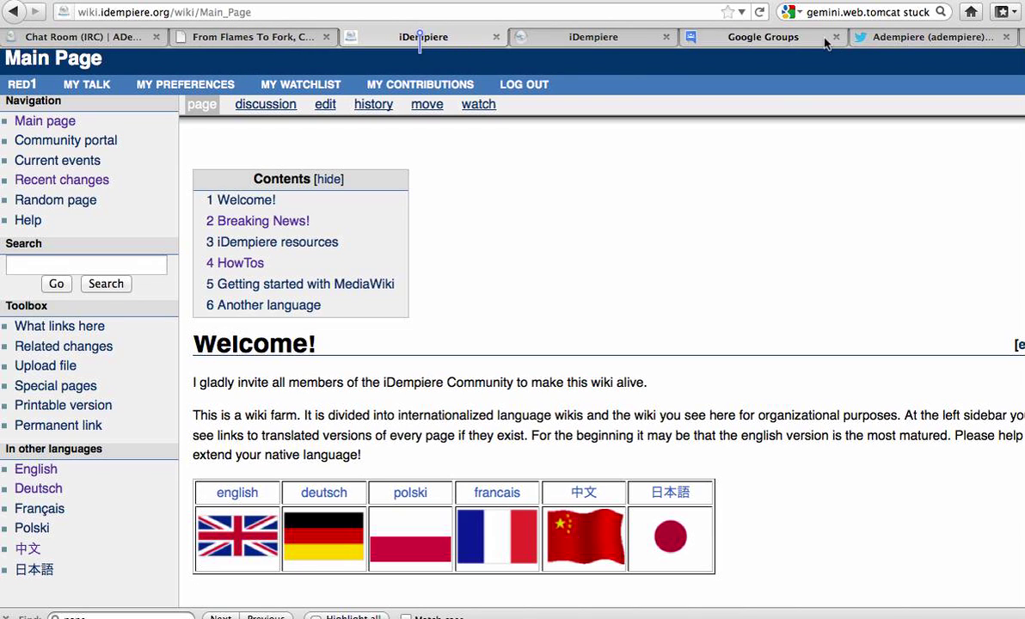
pyautogui.click(778, 41)
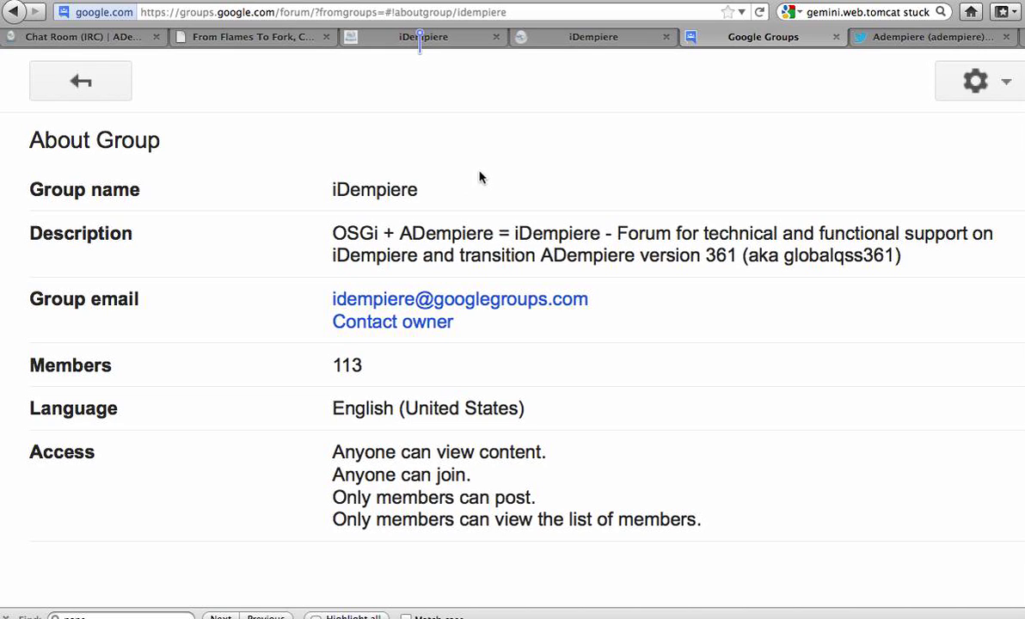
# - Switch to the local iDempiere web login page tab
pyautogui.click(590, 43)
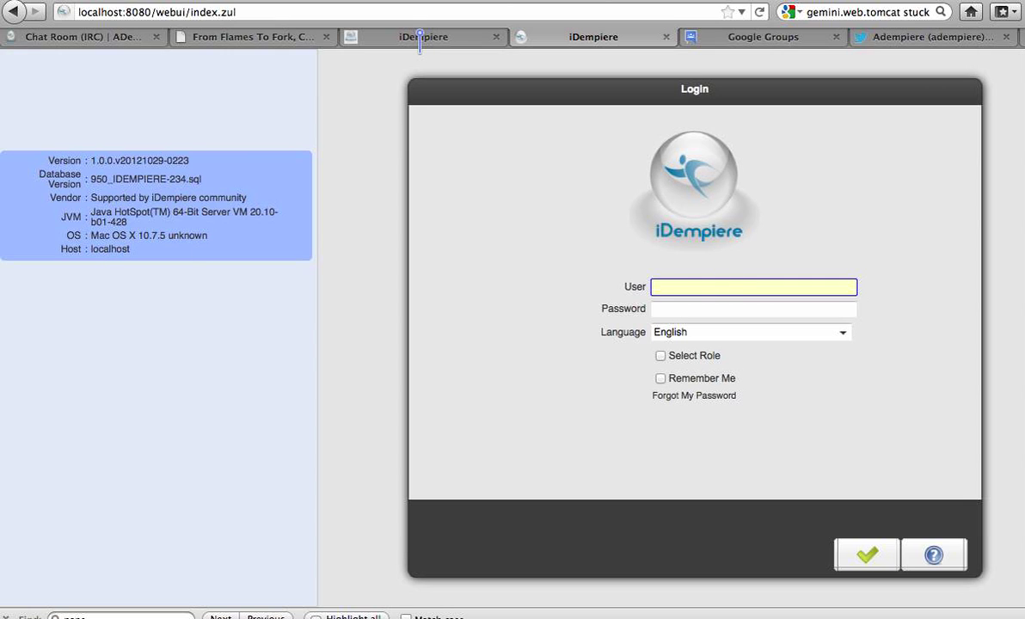
# - Log in as SuperUser with the account password, leaving Select Role and Remember Me off
pyautogui.write('SuperUser')
pyautogui.press('Tab')
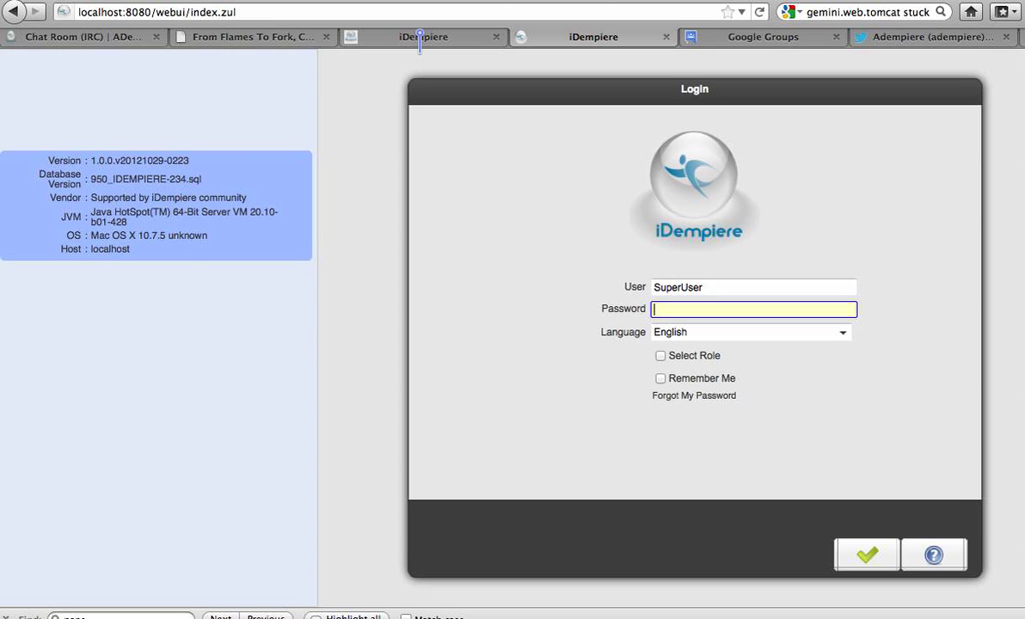
pyautogui.write('System')
pyautogui.click(660, 356)
pyautogui.click(661, 356)
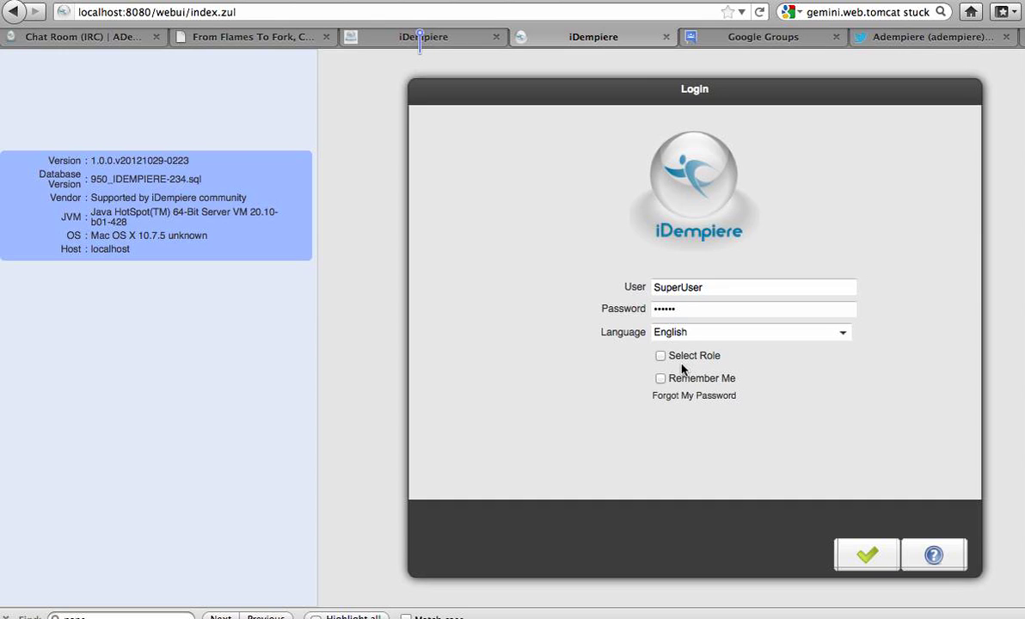
pyautogui.click(660, 379)
pyautogui.click(674, 382)
pyautogui.click(863, 553)
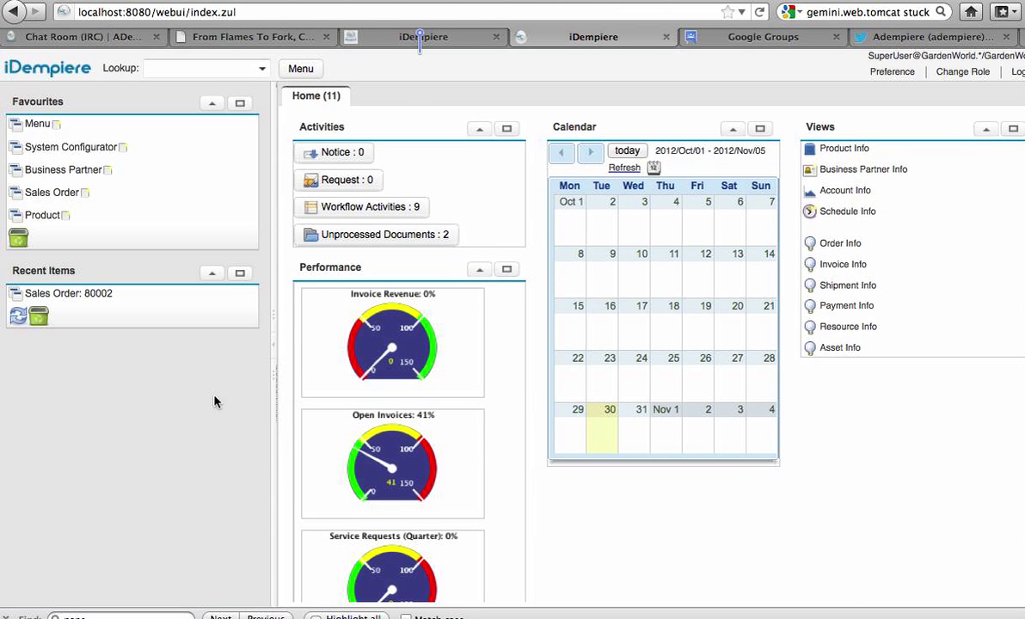
# - Open Sales Order from Favourites on order 80002 and switch its header to grid view
pyautogui.click(52, 194)
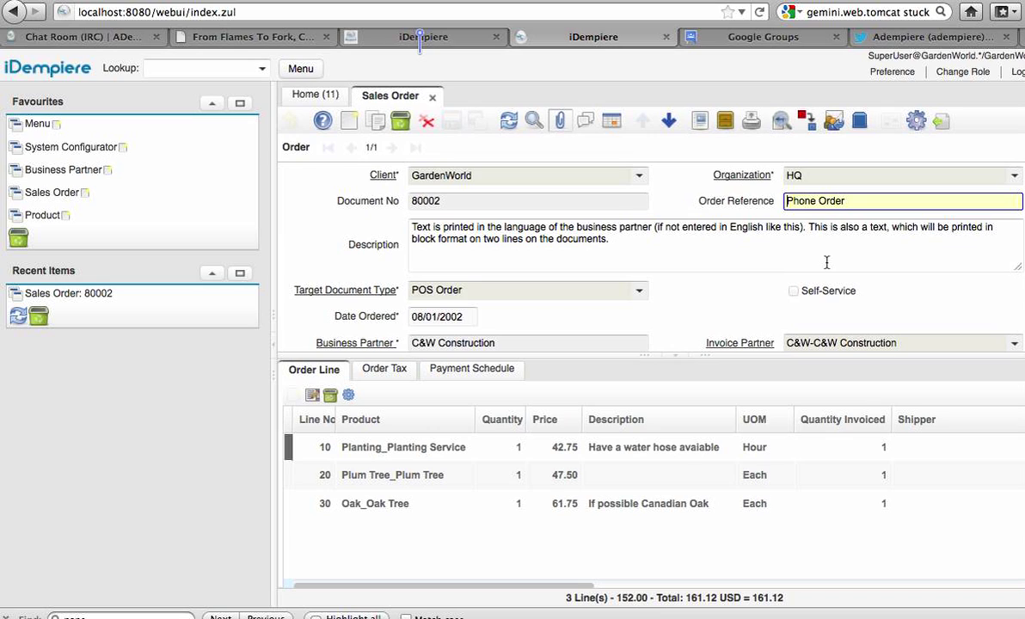
pyautogui.click(611, 129)
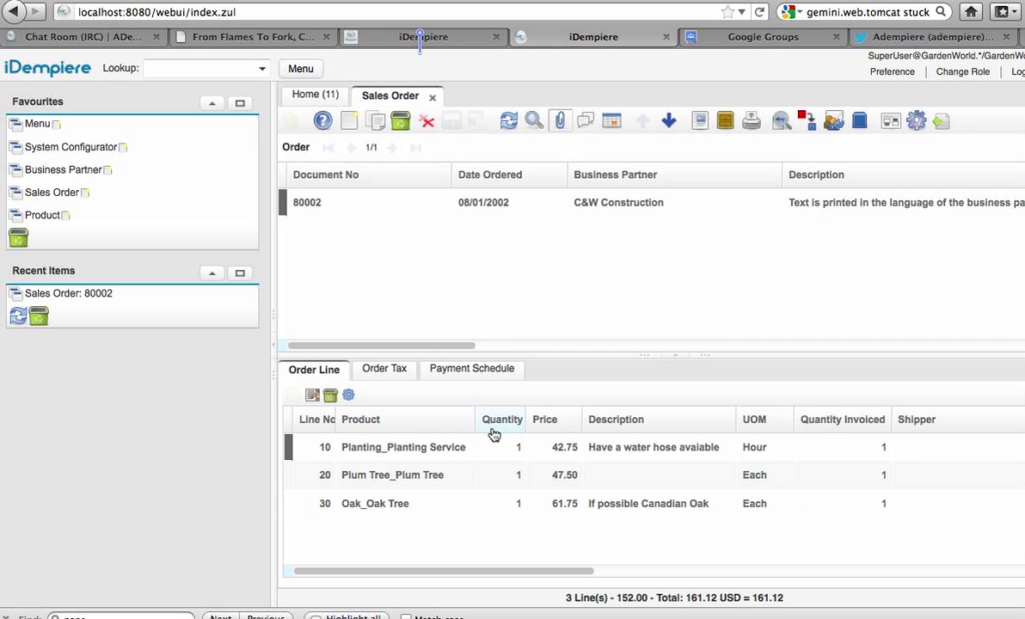
# - Run an empty Find to list all four sales orders, viewing 80001 before reselecting 80002
pyautogui.click(533, 122)
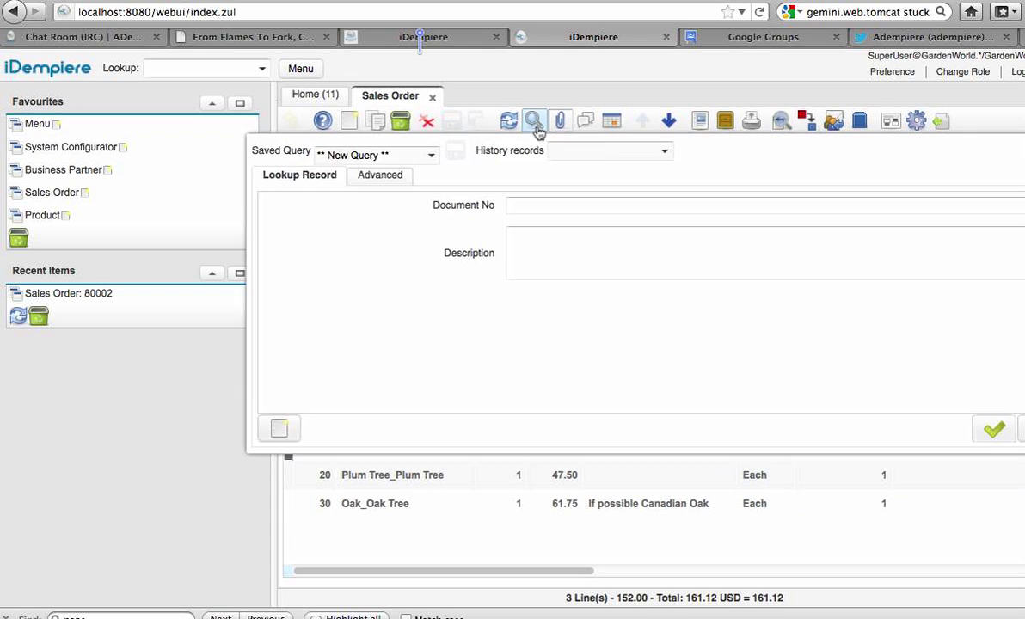
pyautogui.click(995, 431)
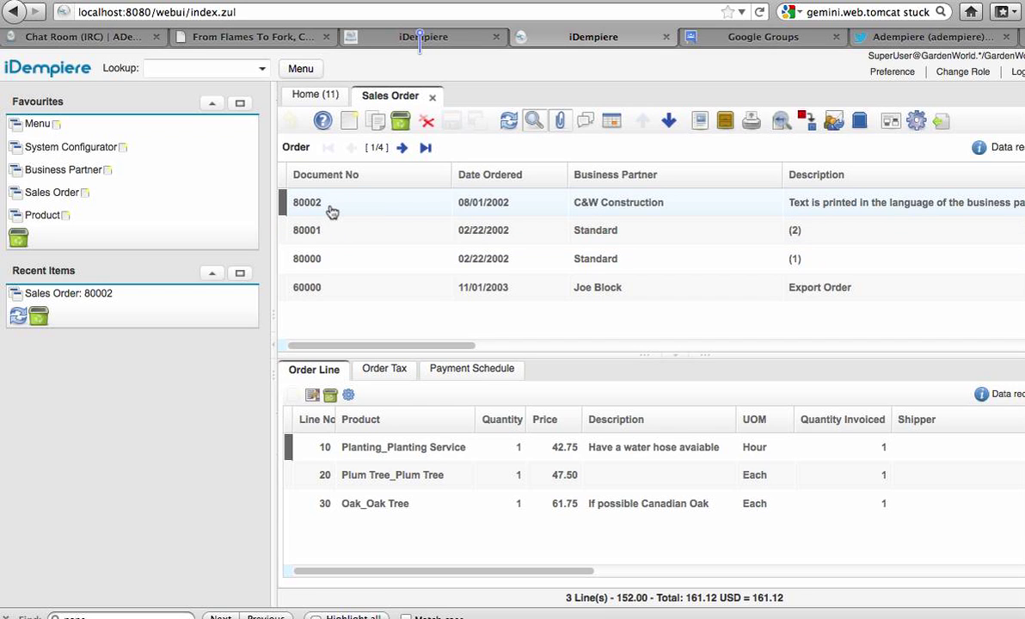
pyautogui.click(333, 254)
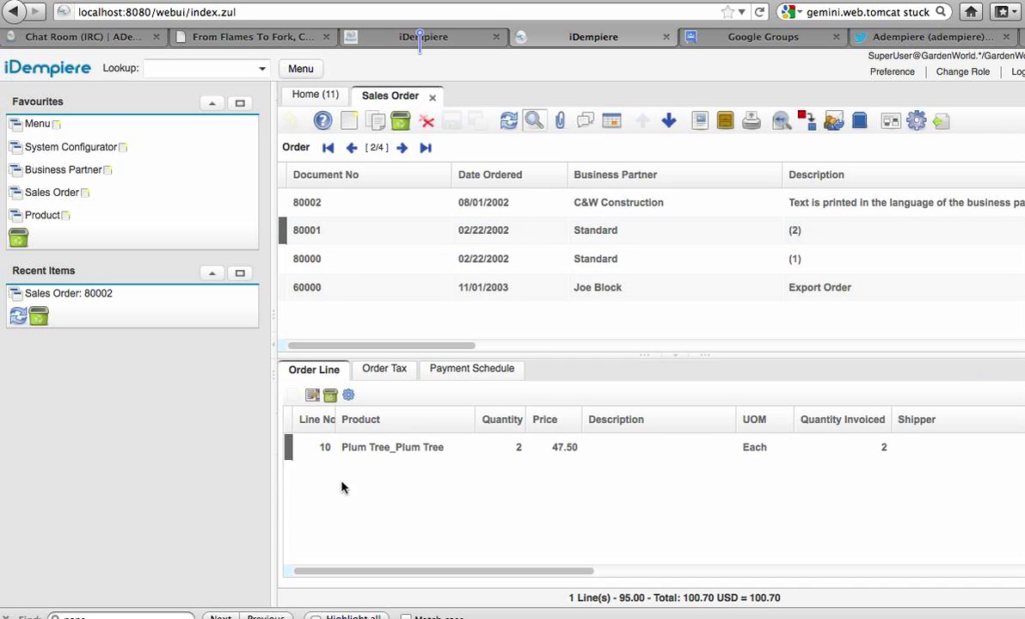
pyautogui.click(327, 208)
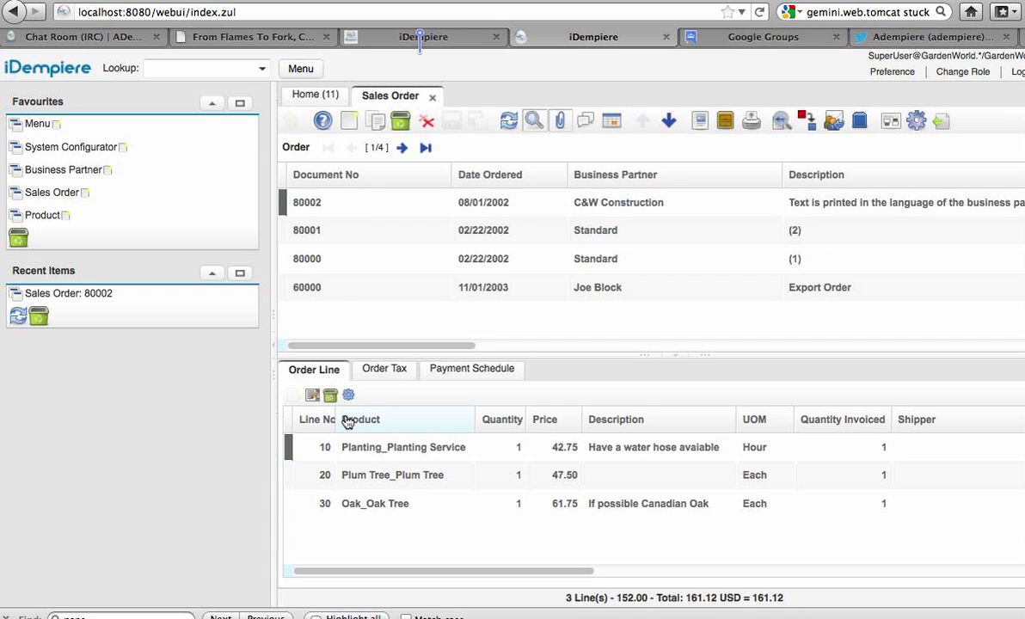
# - Prefix order 80002's description with 'Changes', edit Business Partner, then return to form view
pyautogui.click(828, 202)
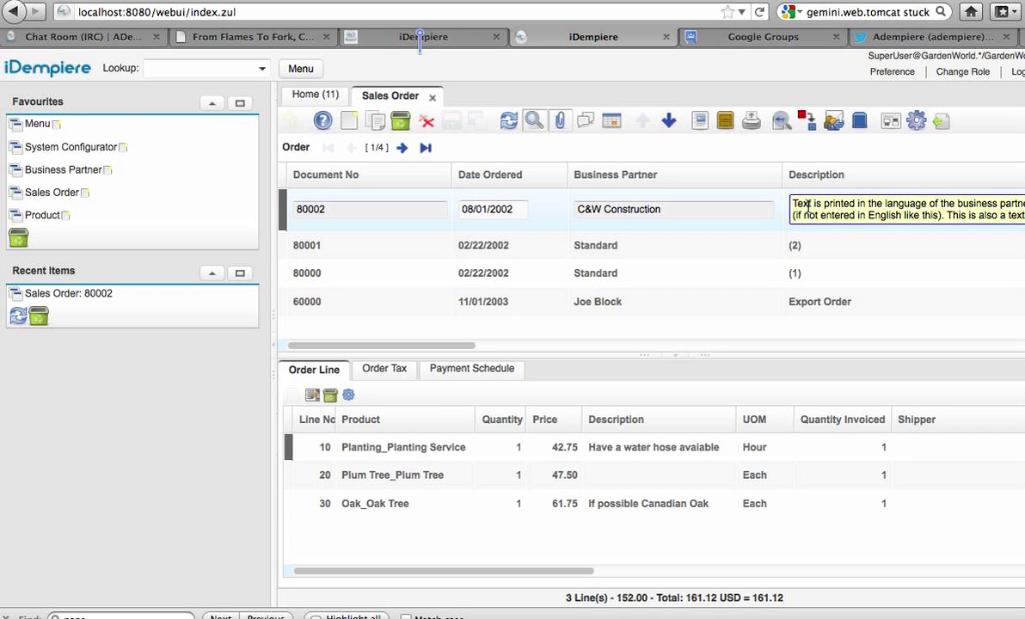
pyautogui.write('Changes')
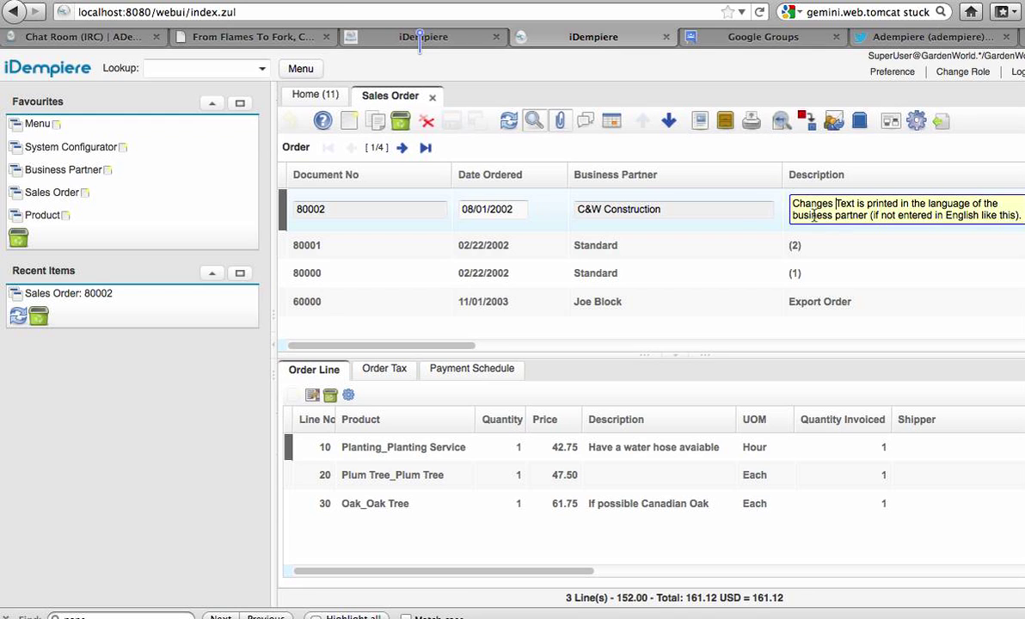
pyautogui.doubleClick(728, 217)
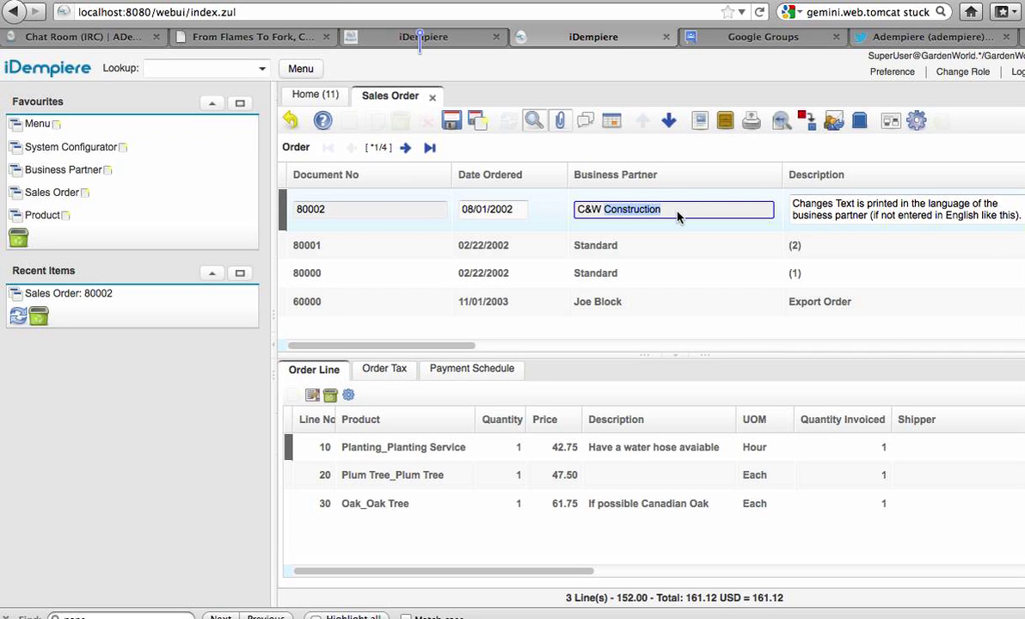
pyautogui.hotkey('alt', 't')
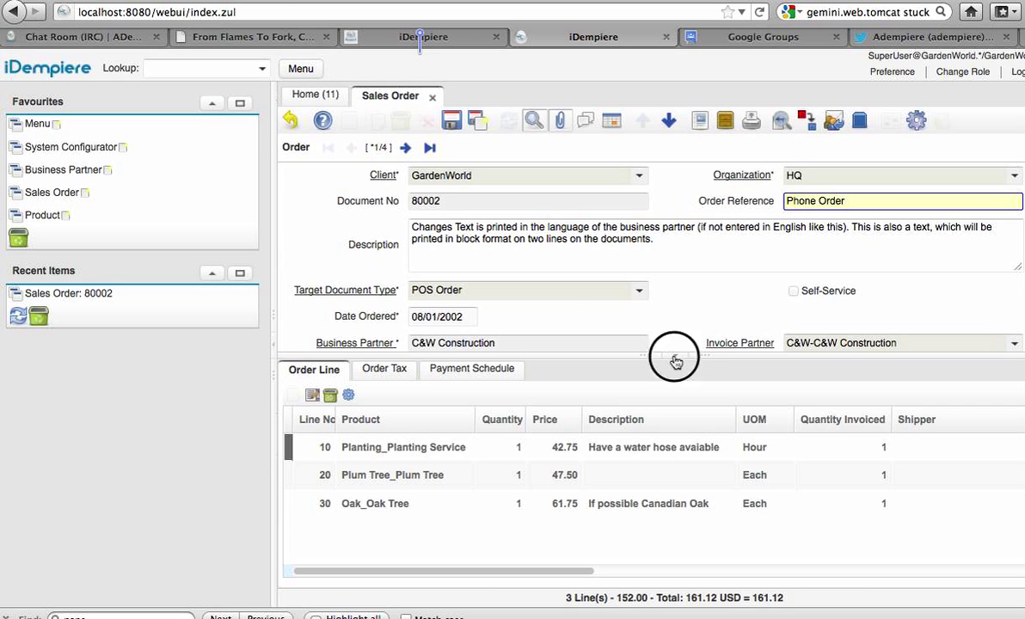
pyautogui.click(675, 359)
pyautogui.click(676, 360)
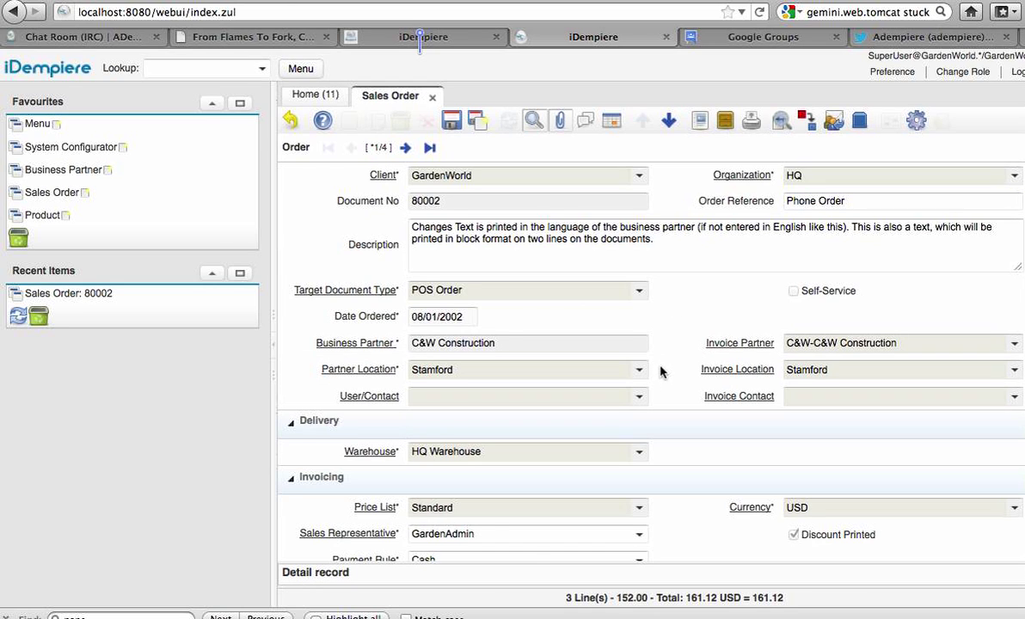
pyautogui.click(493, 584)
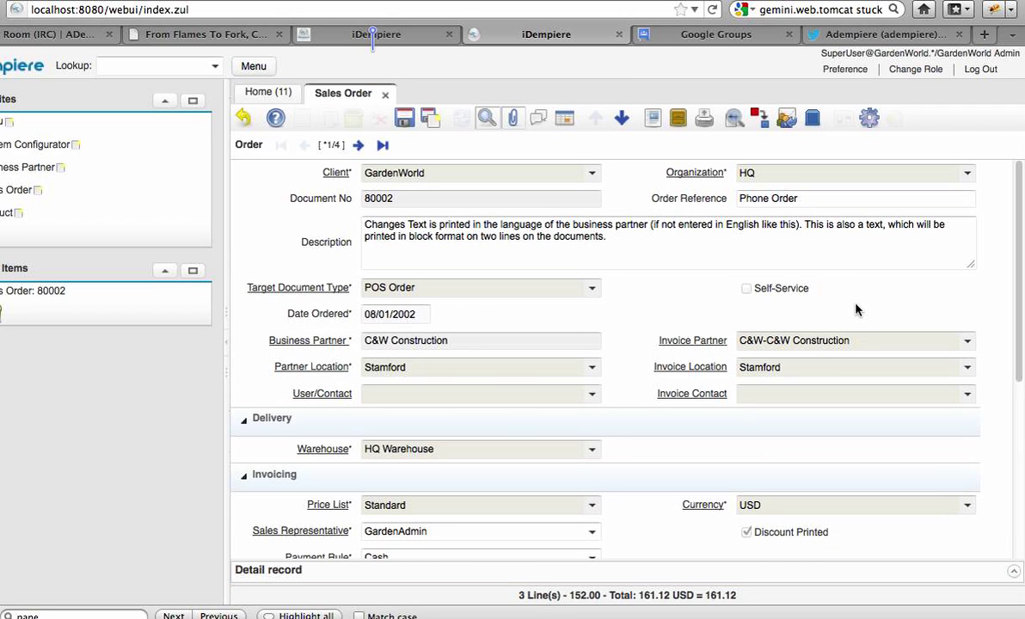
pyautogui.click(1012, 574)
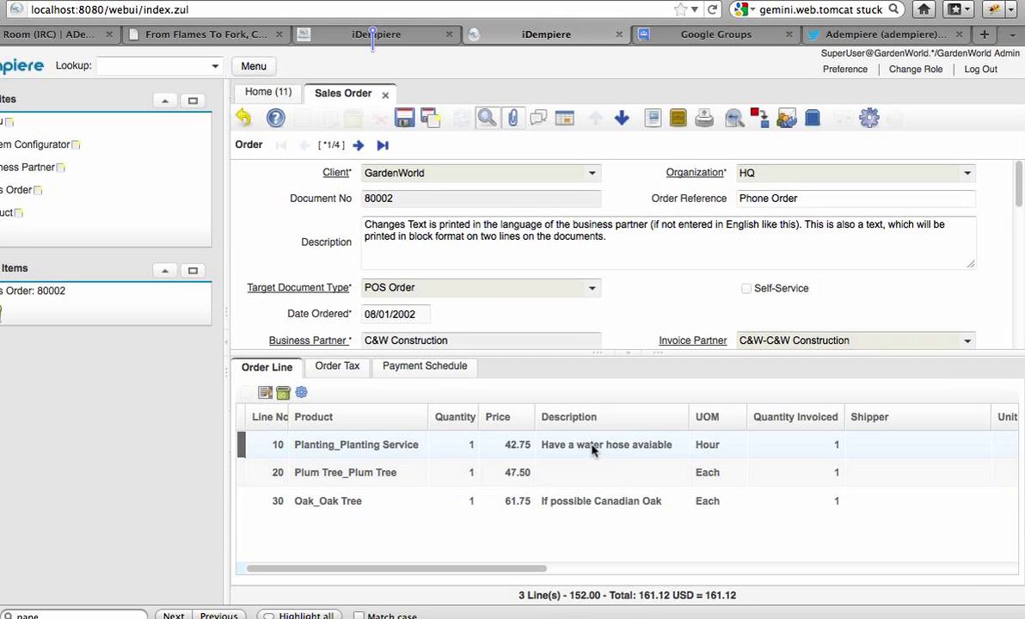
pyautogui.click(593, 481)
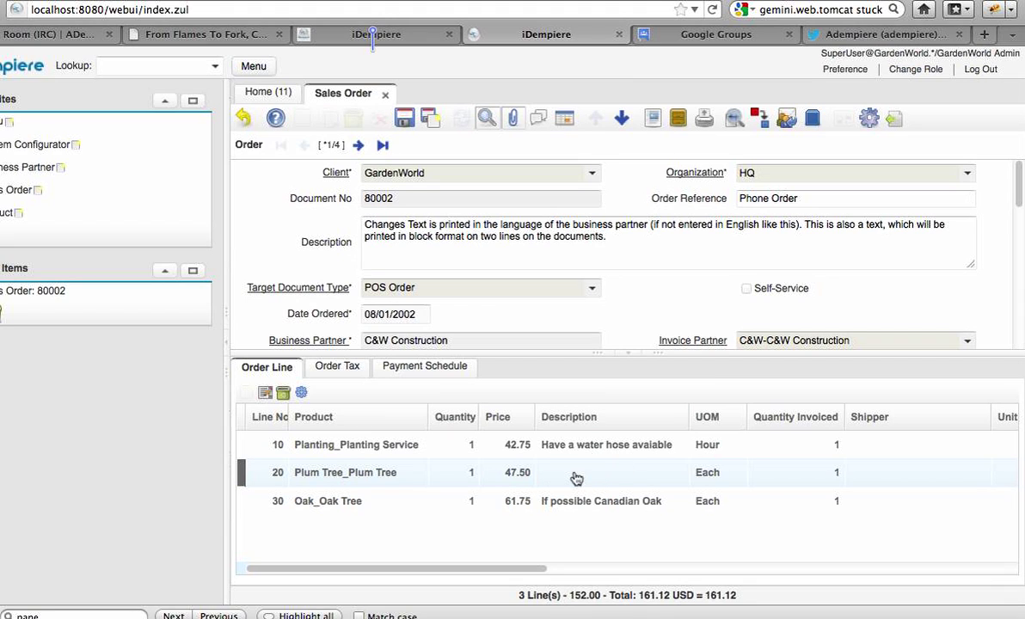
# - Enter 'changes to detail tab' on line 20, dismiss the price-list error, and undo the edits
pyautogui.click(576, 478)
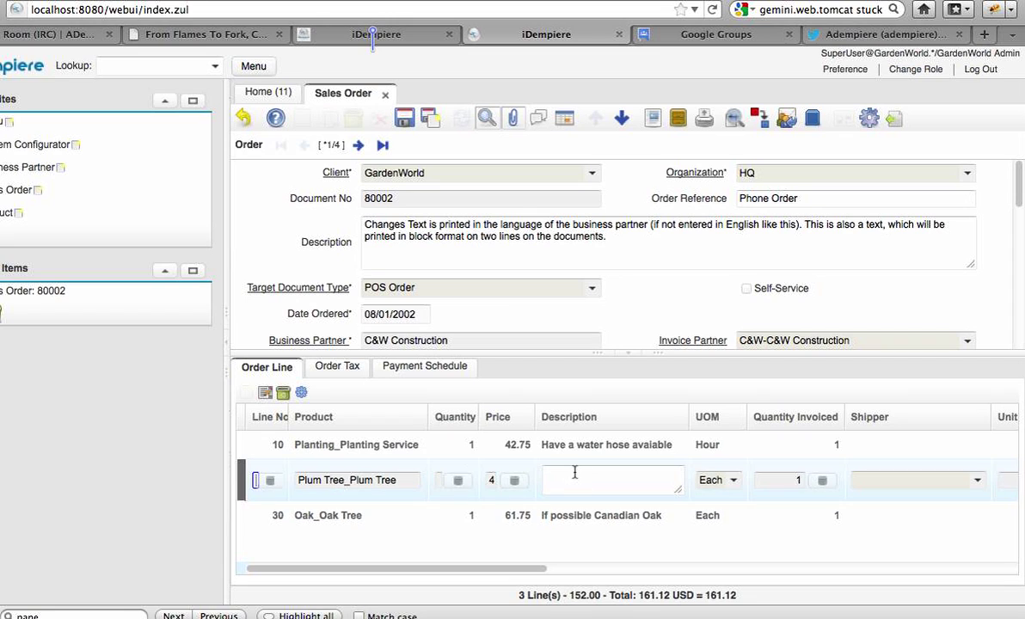
pyautogui.click(574, 472)
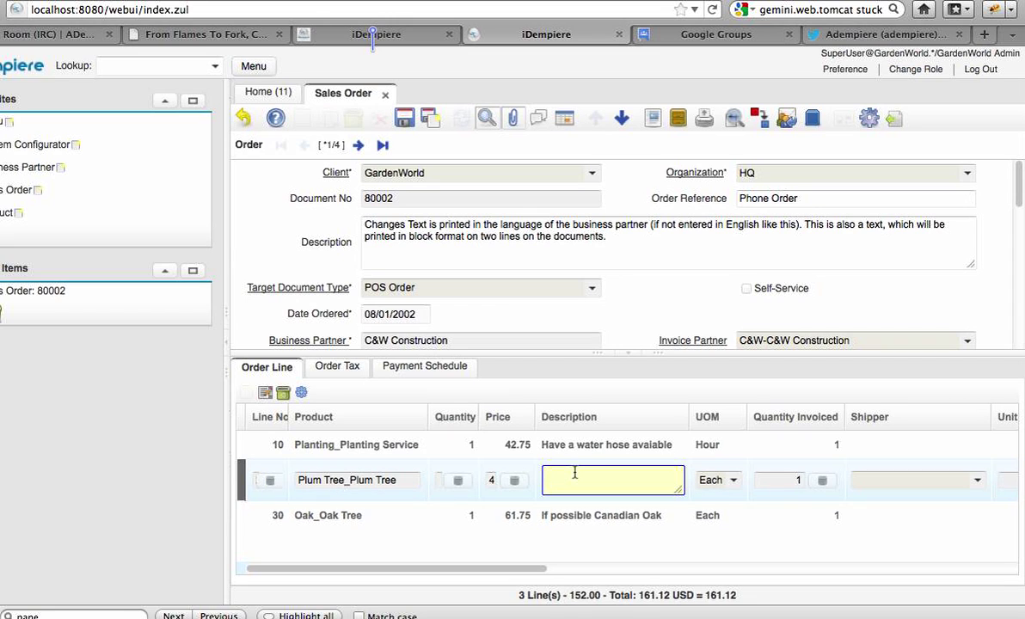
pyautogui.write('changes to detail tab')
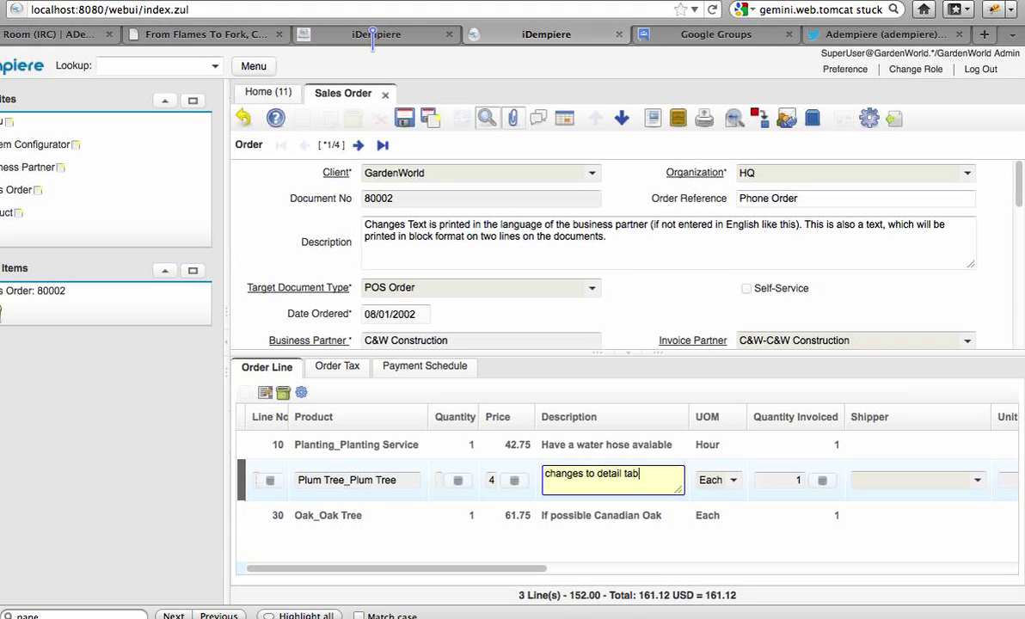
pyautogui.click(396, 481)
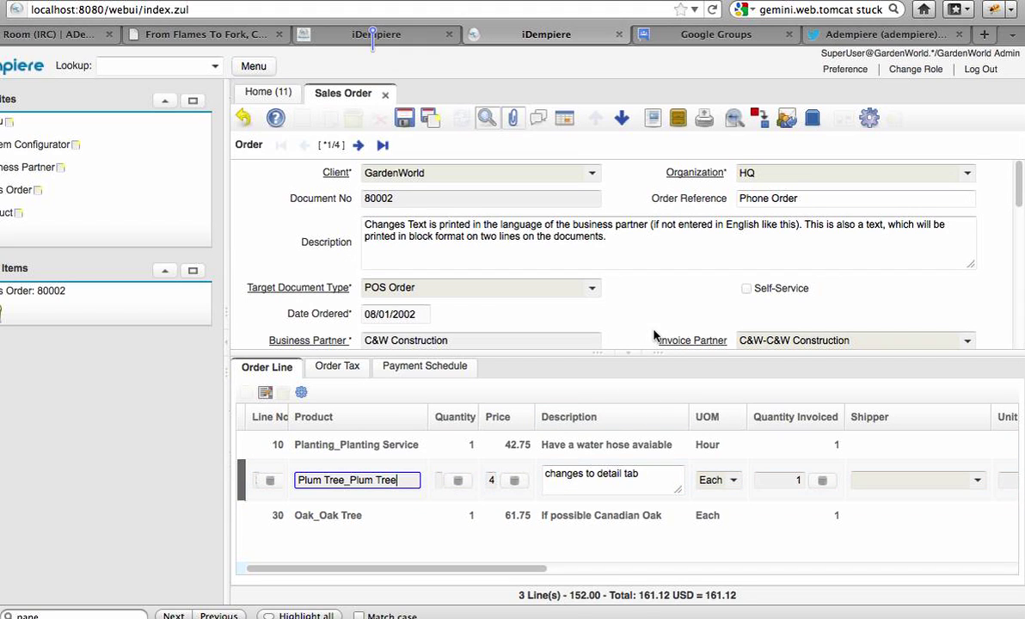
pyautogui.click(378, 452)
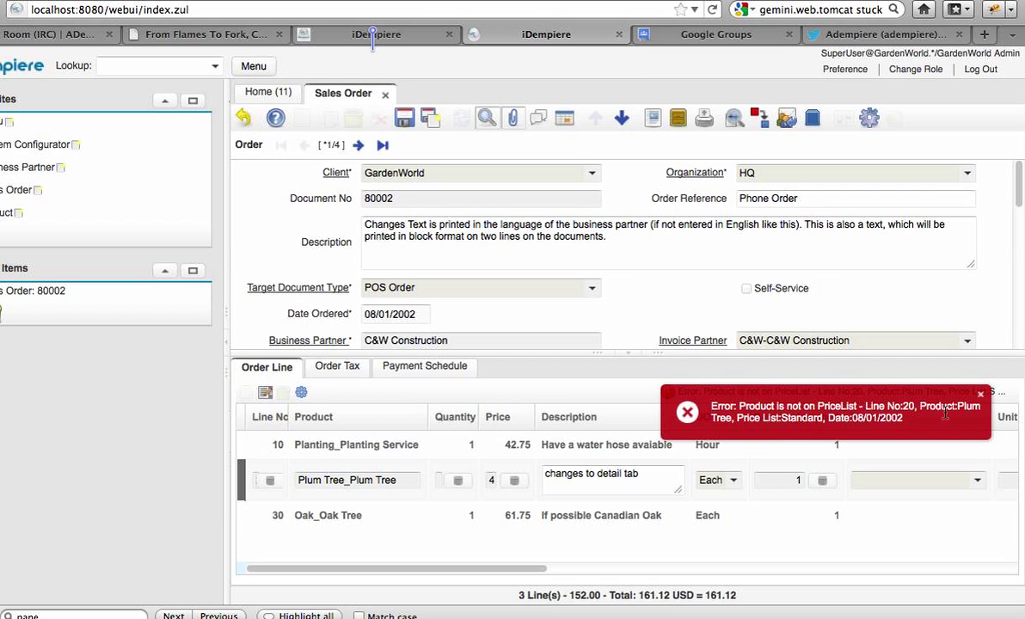
pyautogui.click(980, 395)
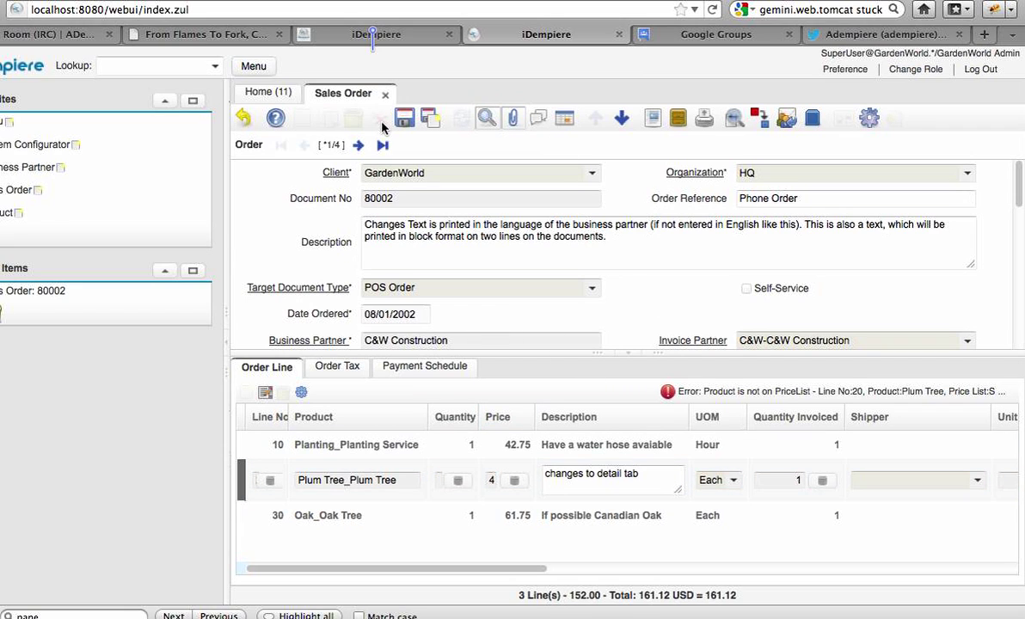
pyautogui.click(245, 118)
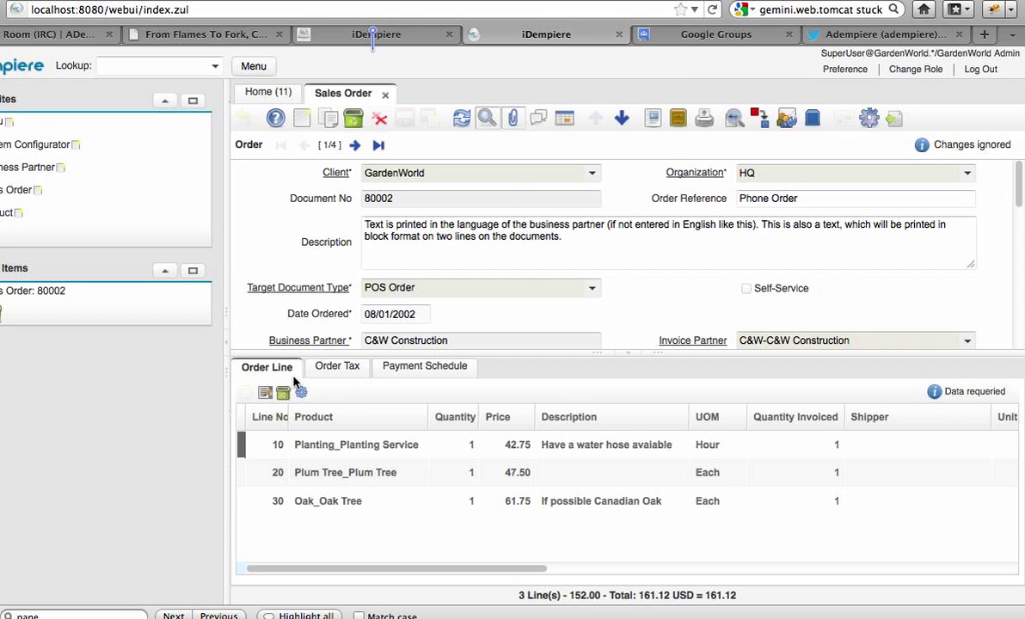
# - Open the first order line in form view, then go to Order Tax showing CT Sales 9.12
pyautogui.click(358, 453)
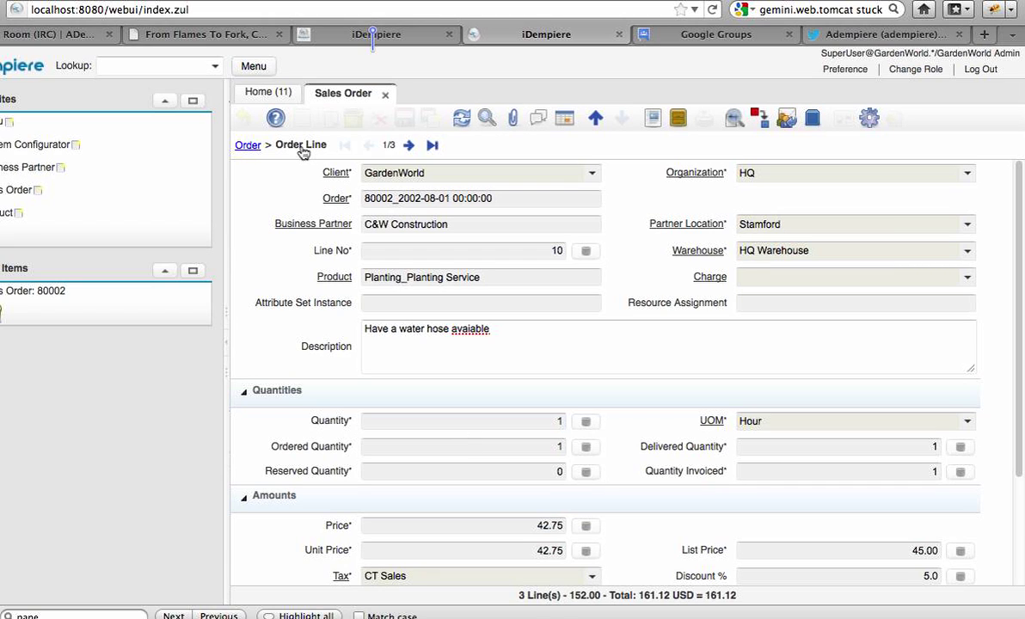
pyautogui.moveTo(301, 151)
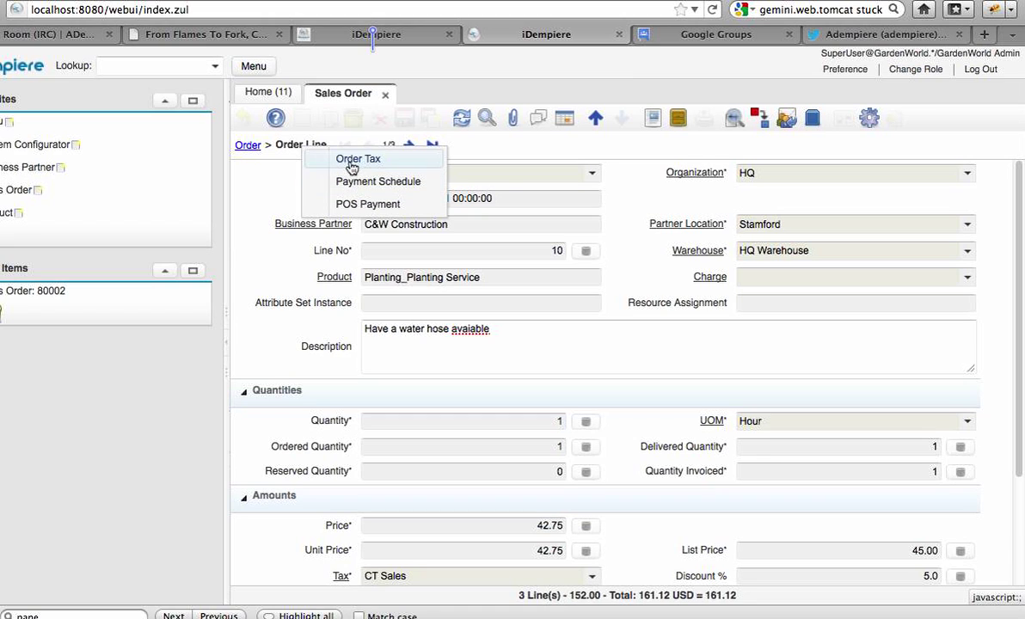
pyautogui.click(350, 160)
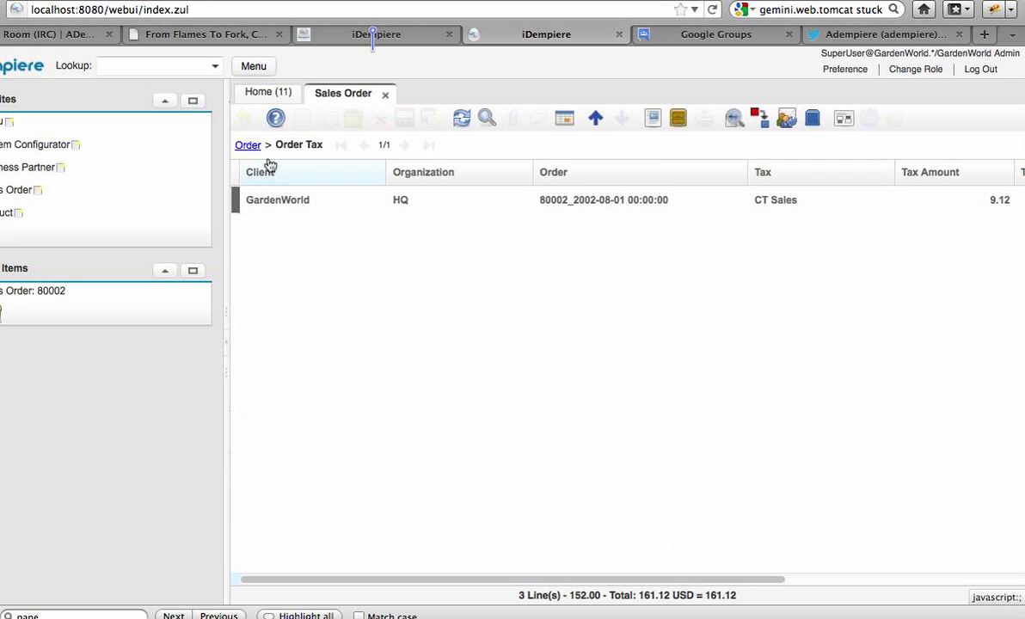
# - Go back to the order 80002 header via the Order breadcrumb and collapse the navigation panel
pyautogui.moveTo(310, 146)
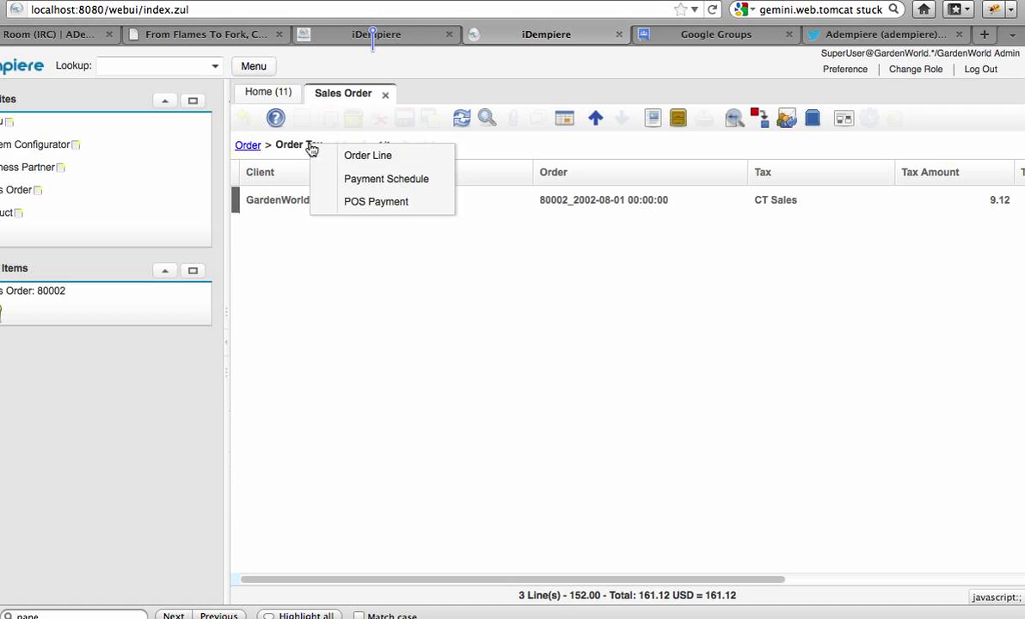
pyautogui.click(353, 157)
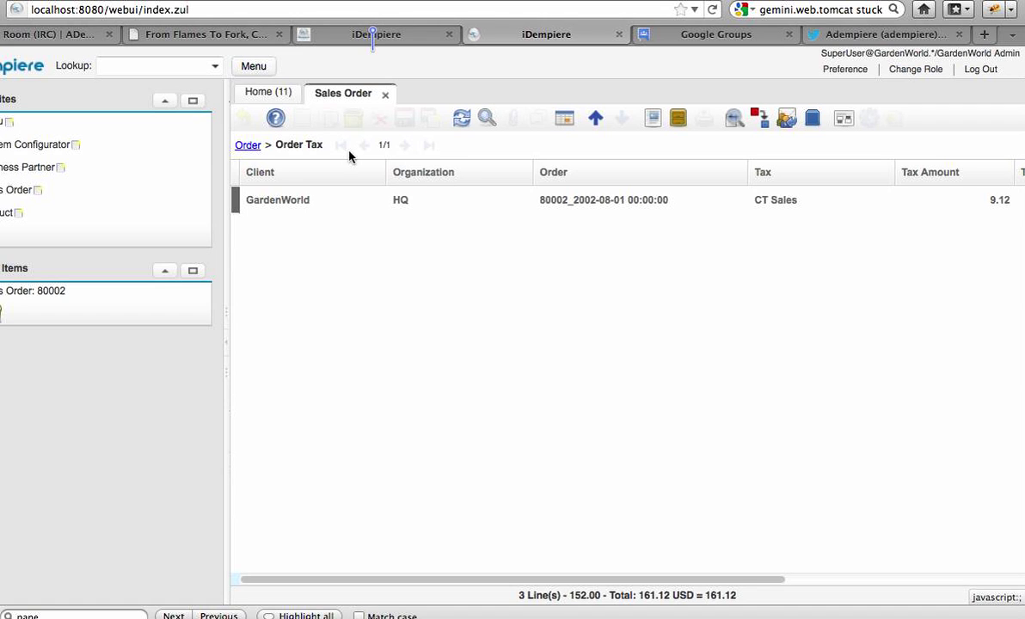
pyautogui.click(248, 146)
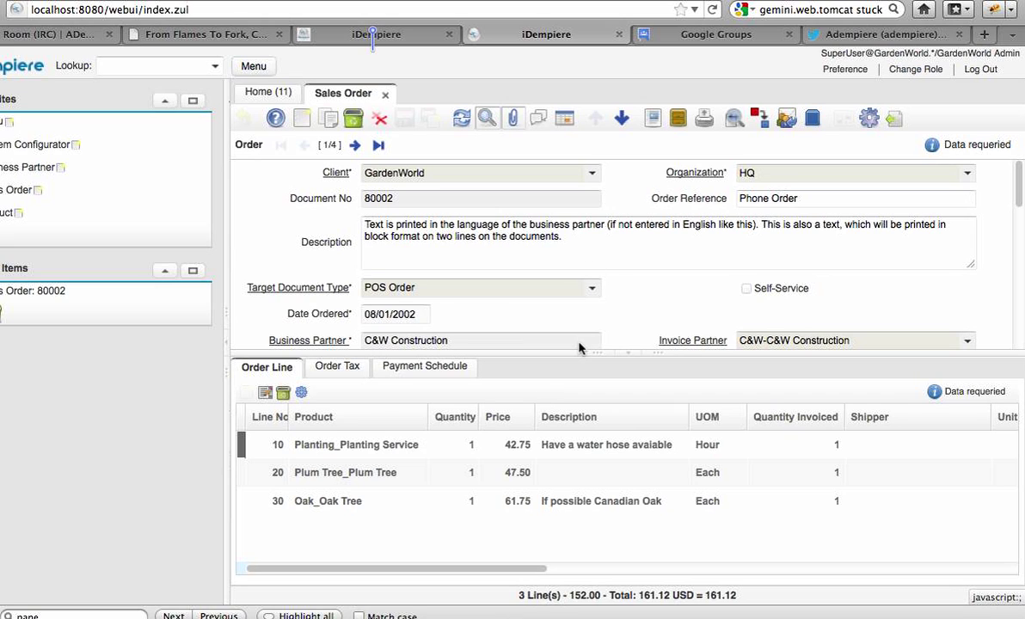
pyautogui.click(230, 347)
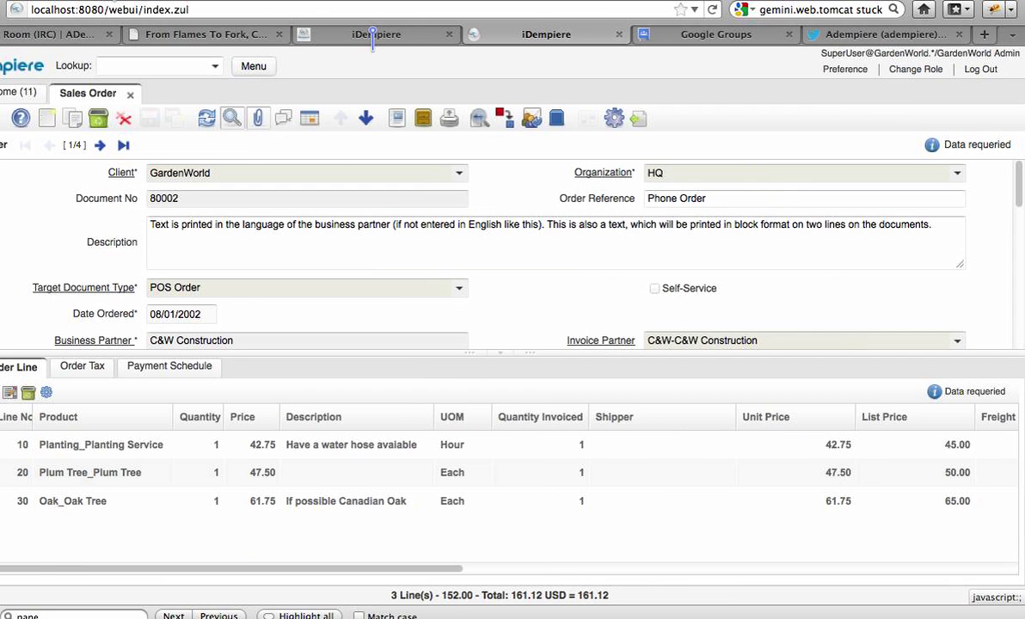
# - Expand the Favourites and Recent Items panel again beside order 80002
pyautogui.click(10, 322)
pyautogui.click(391, 252)
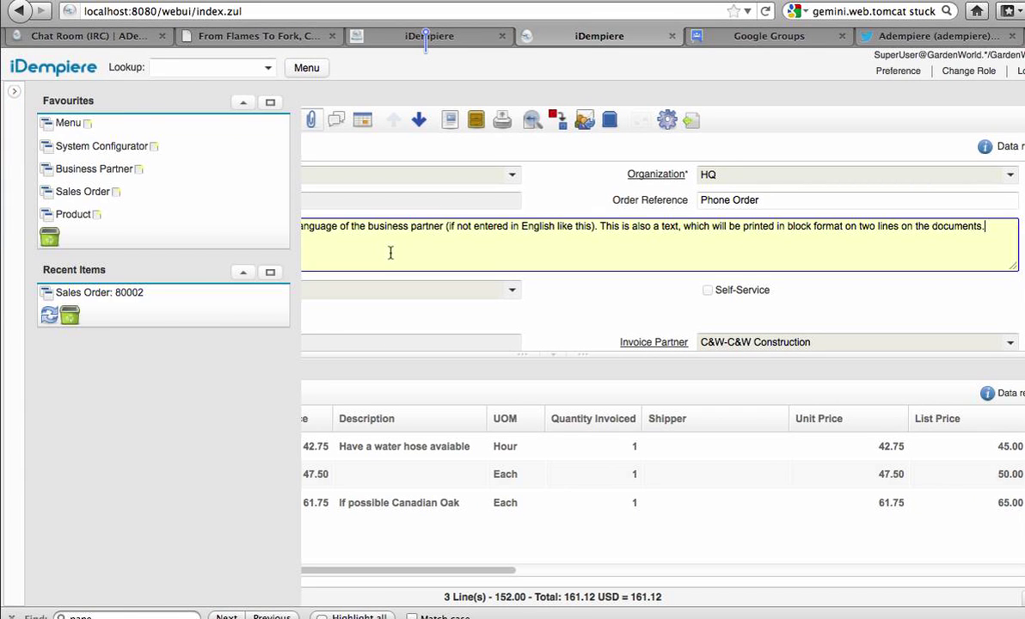
pyautogui.click(13, 91)
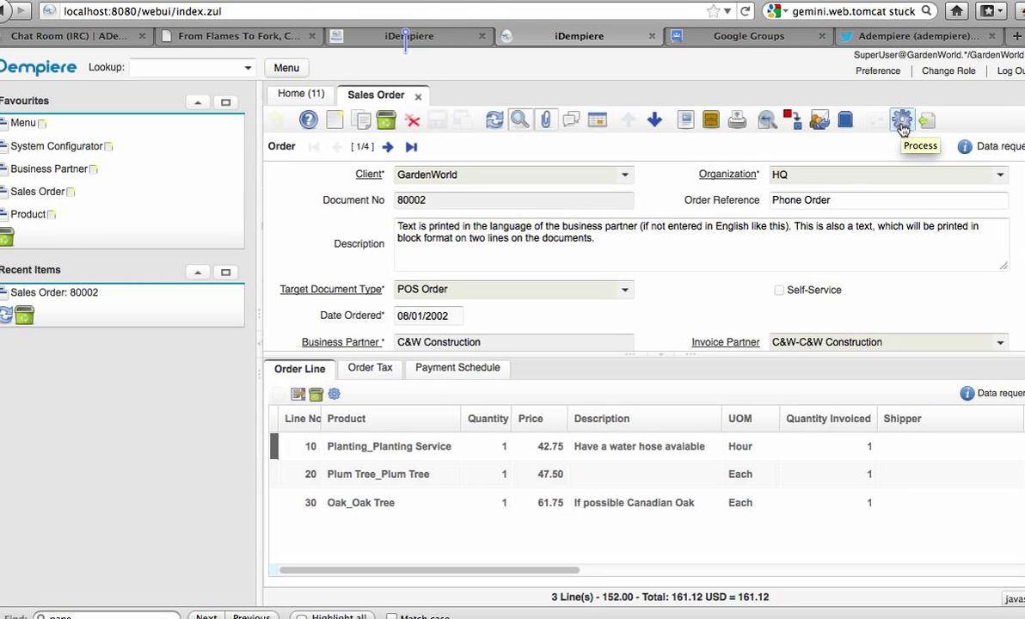
# - Switch the order header from order 80002's form to the grid listing all four sales orders
pyautogui.click(619, 202)
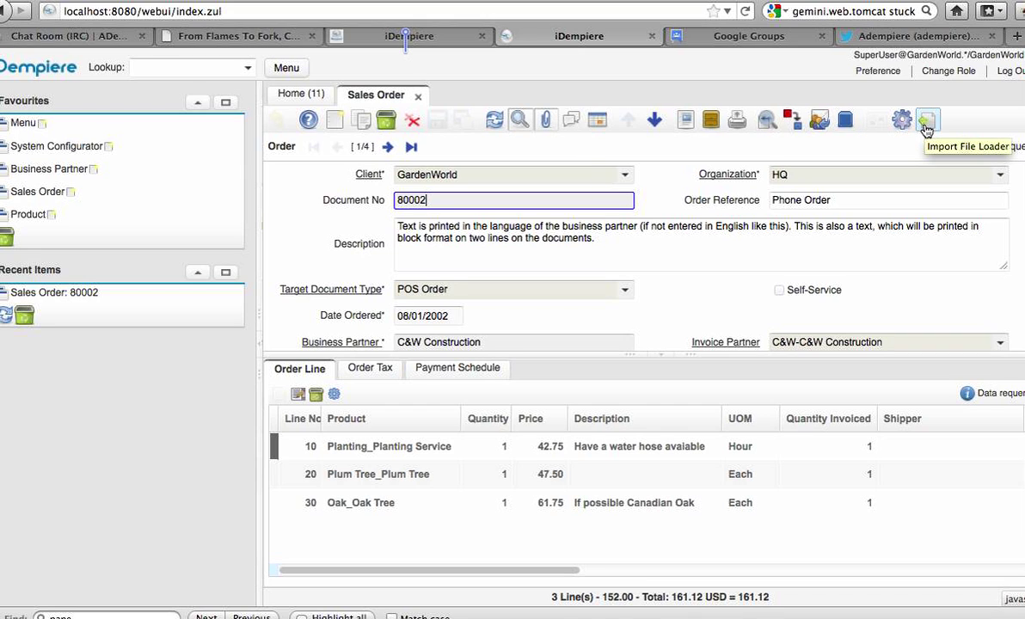
pyautogui.click(595, 126)
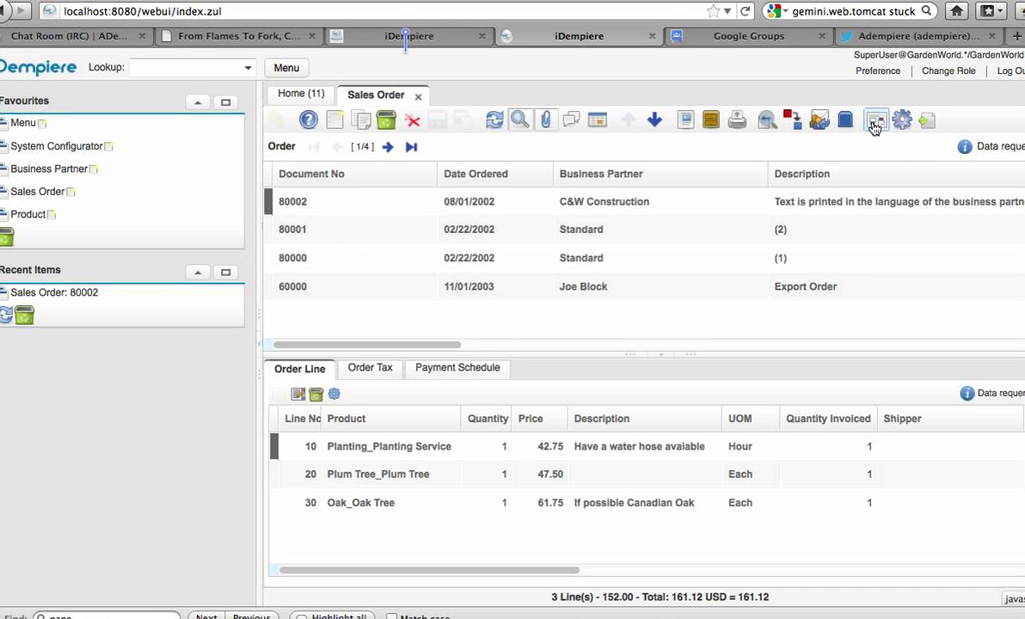
# - Remove the Freight Cost Rule column from the Order grid and save the customized layout
pyautogui.click(874, 123)
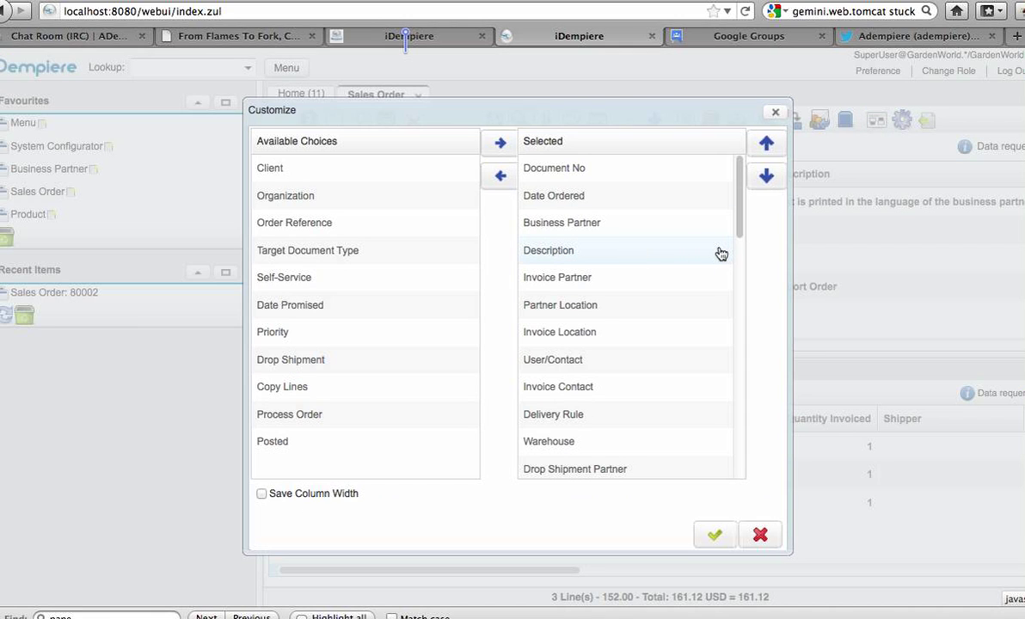
pyautogui.moveTo(739, 219); pyautogui.dragTo(742, 294)
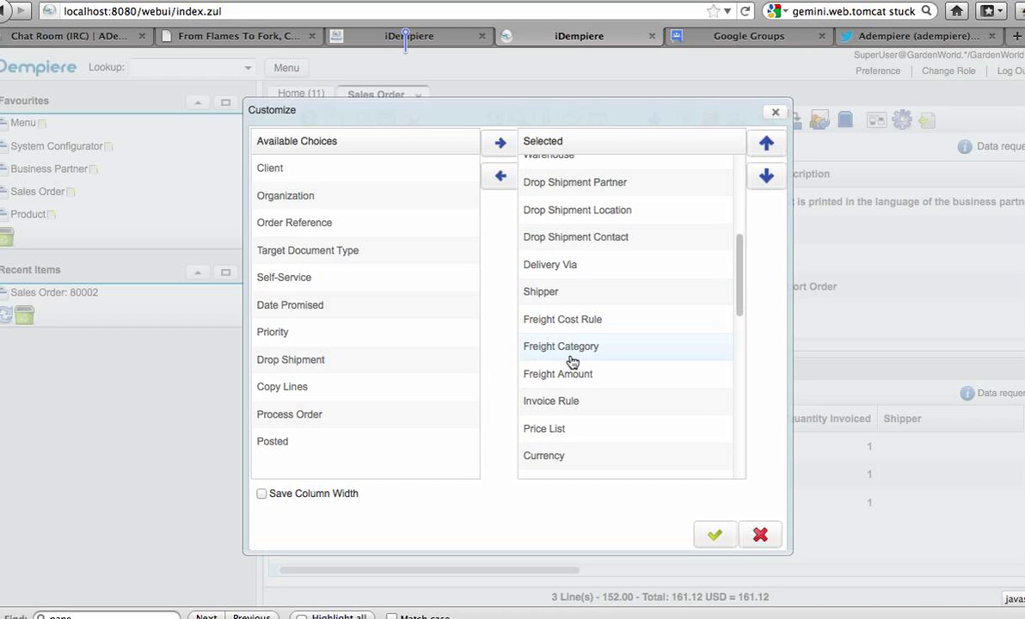
pyautogui.click(569, 322)
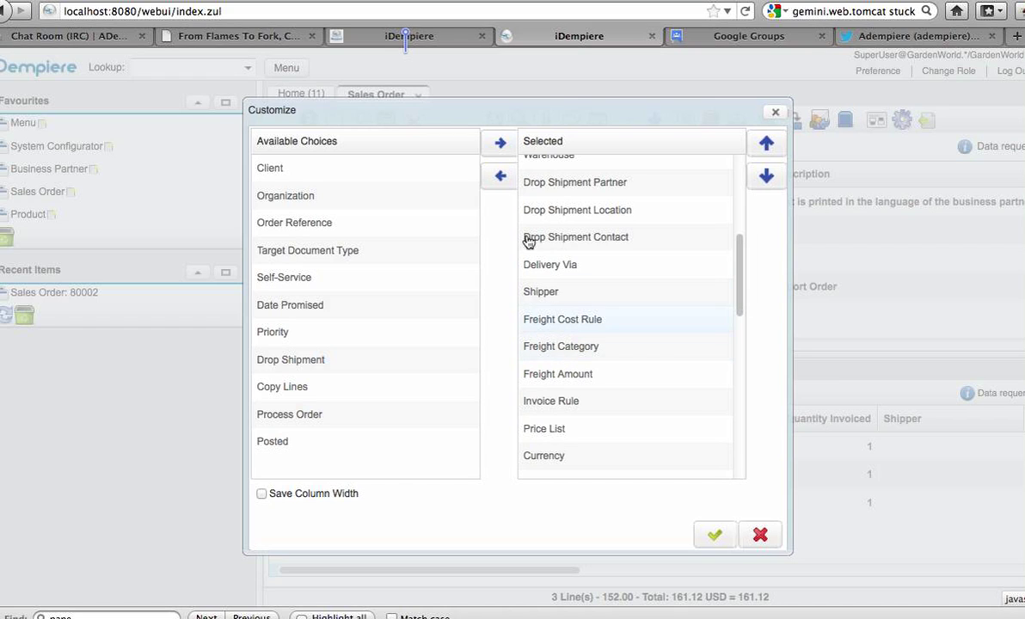
pyautogui.click(502, 184)
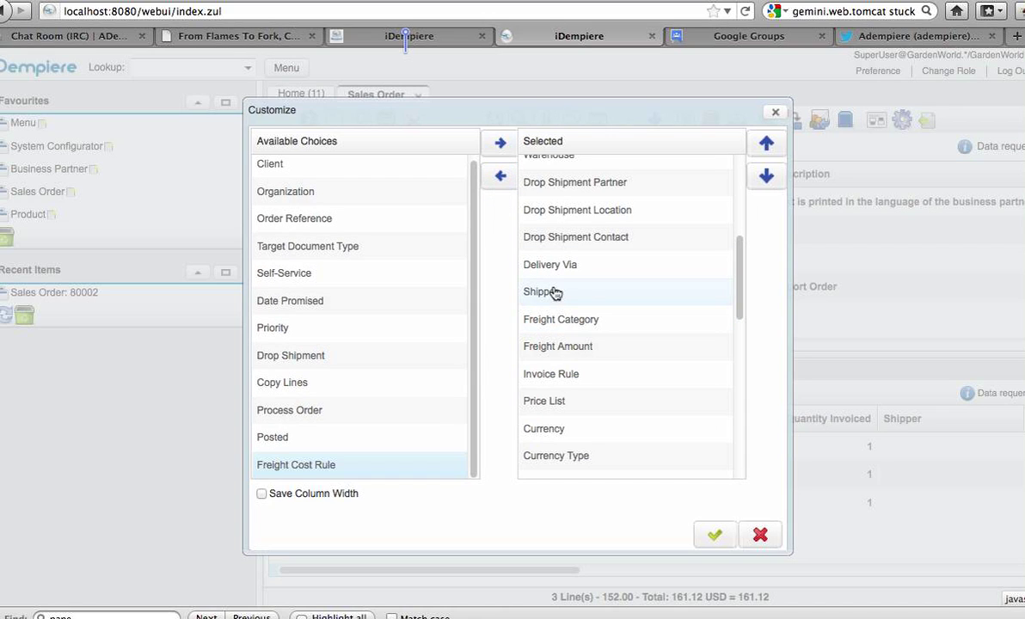
pyautogui.click(717, 534)
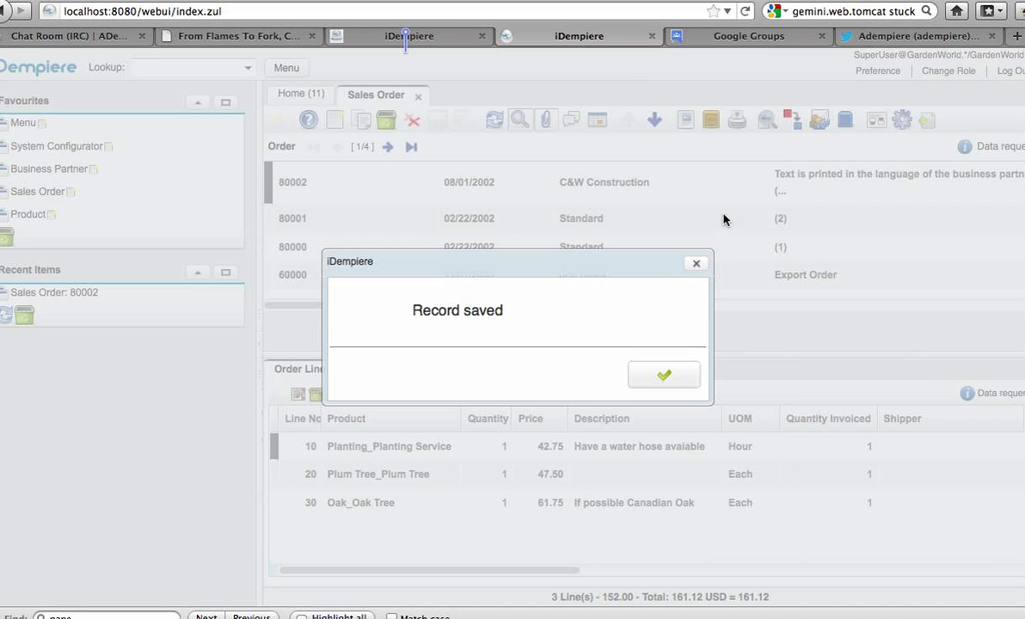
pyautogui.click(658, 375)
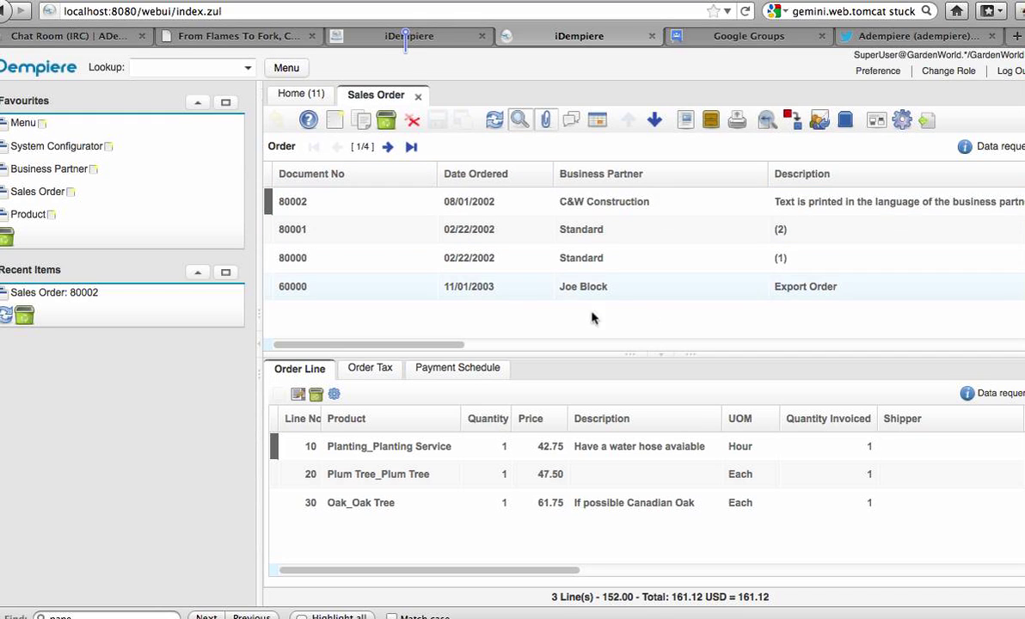
# - Resize the Order grid columns, narrowing Document No and Date Ordered
pyautogui.click(419, 345)
pyautogui.moveTo(419, 347); pyautogui.dragTo(327, 323)
pyautogui.moveTo(436, 173); pyautogui.dragTo(371, 174)
pyautogui.moveTo(483, 173); pyautogui.dragTo(519, 174)
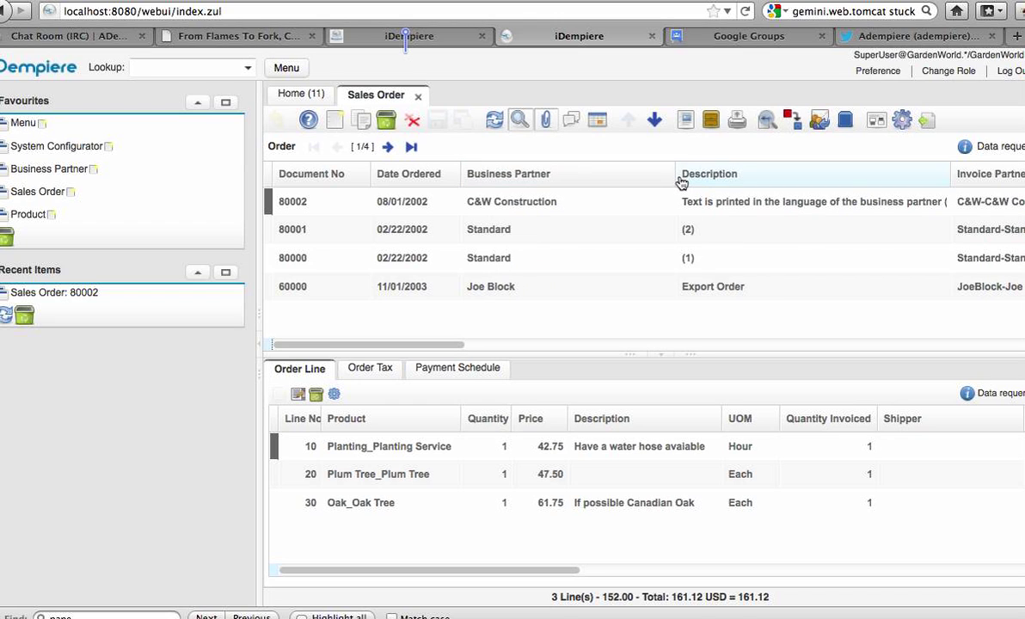
pyautogui.moveTo(626, 175); pyautogui.dragTo(602, 179)
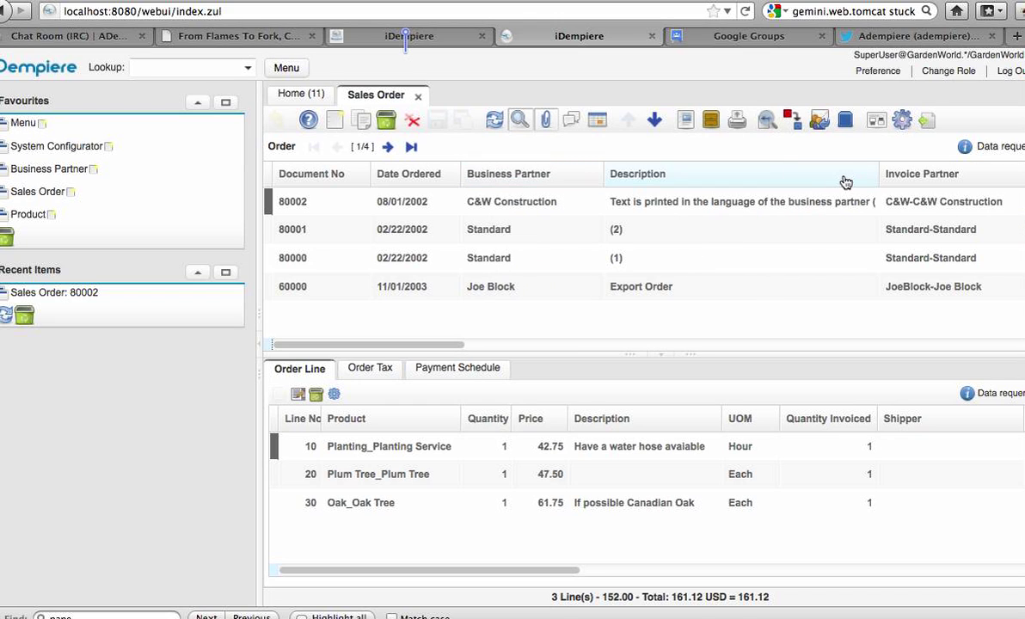
# - Re-save the Order grid layout with Save Column Width enabled
pyautogui.click(878, 128)
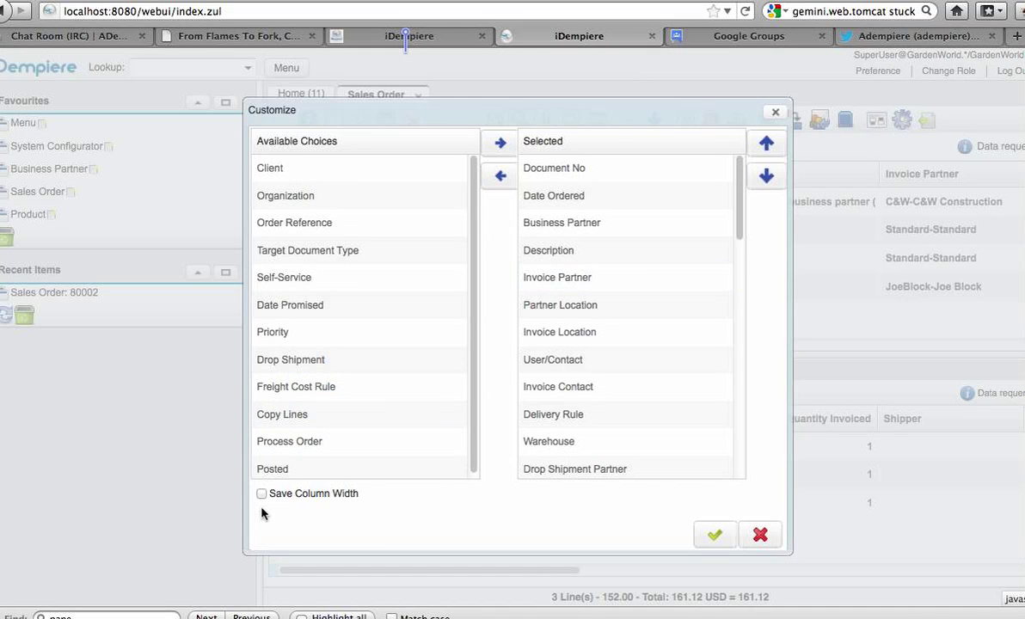
pyautogui.click(714, 534)
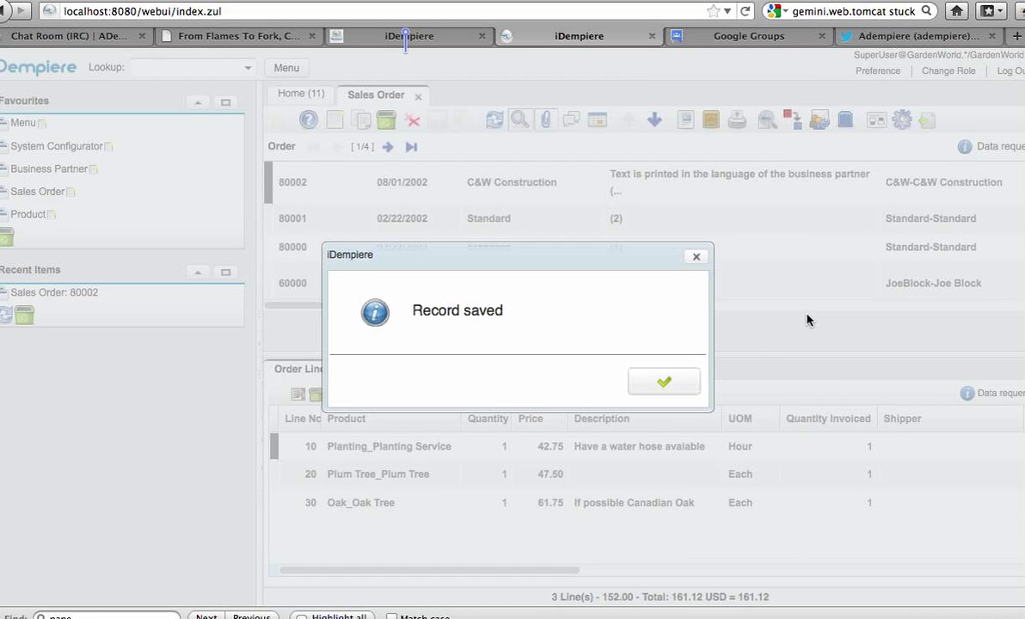
pyautogui.click(674, 380)
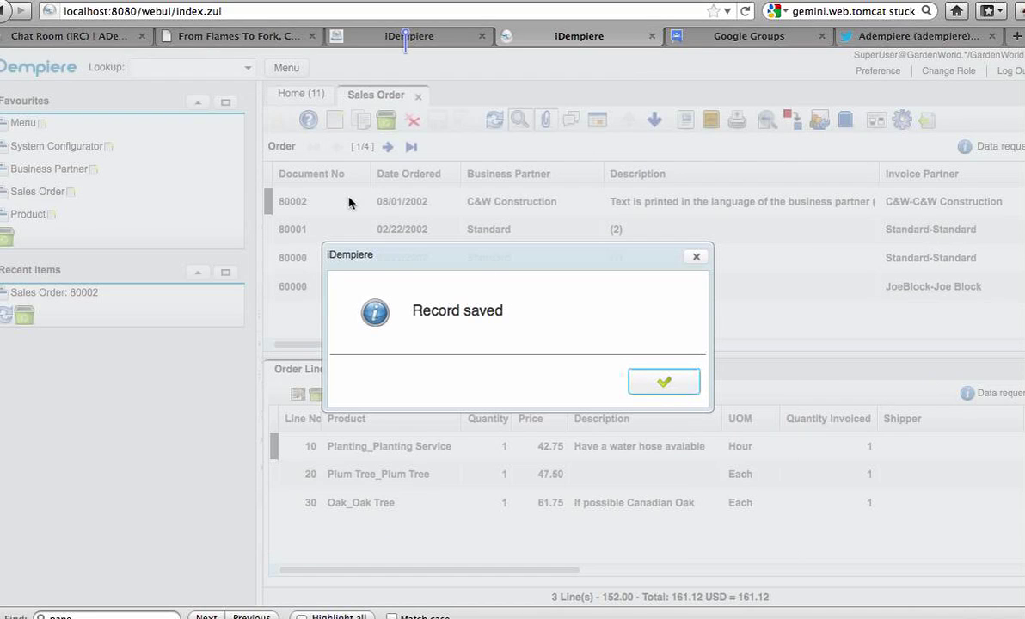
pyautogui.click(668, 390)
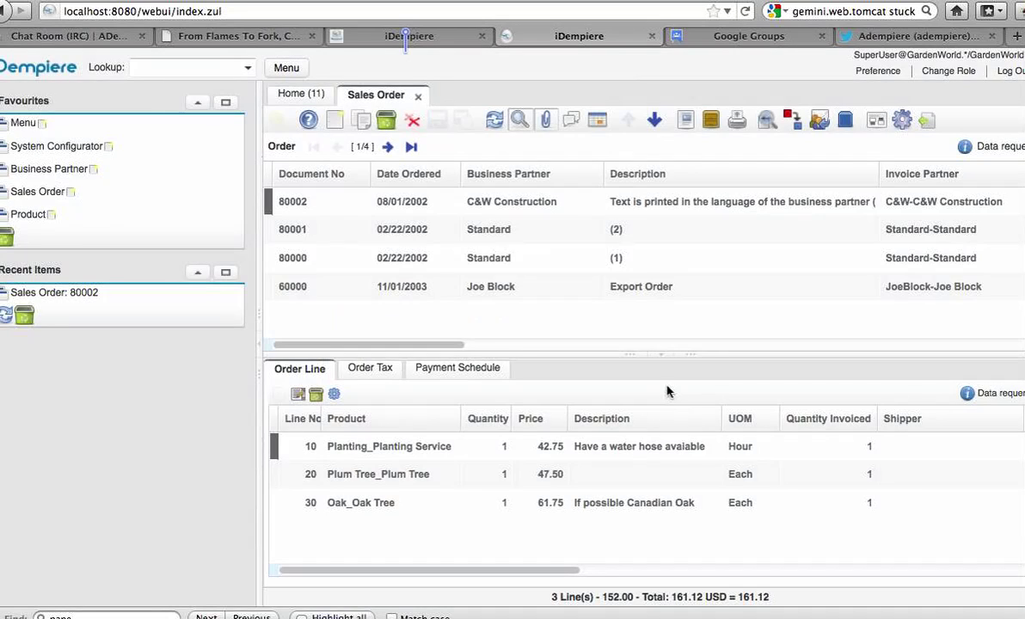
pyautogui.click(419, 96)
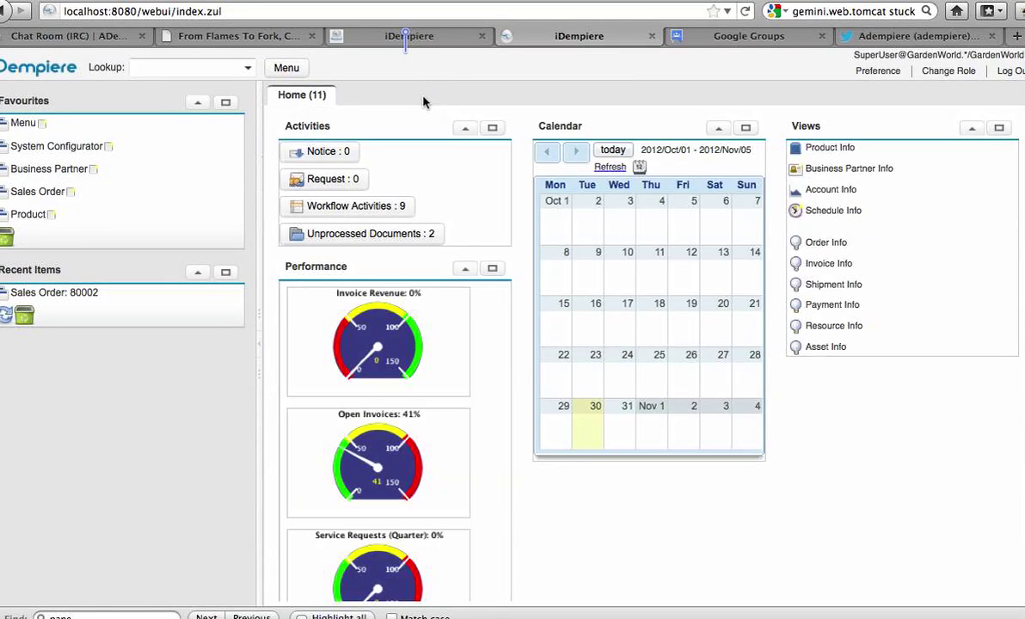
pyautogui.click(37, 193)
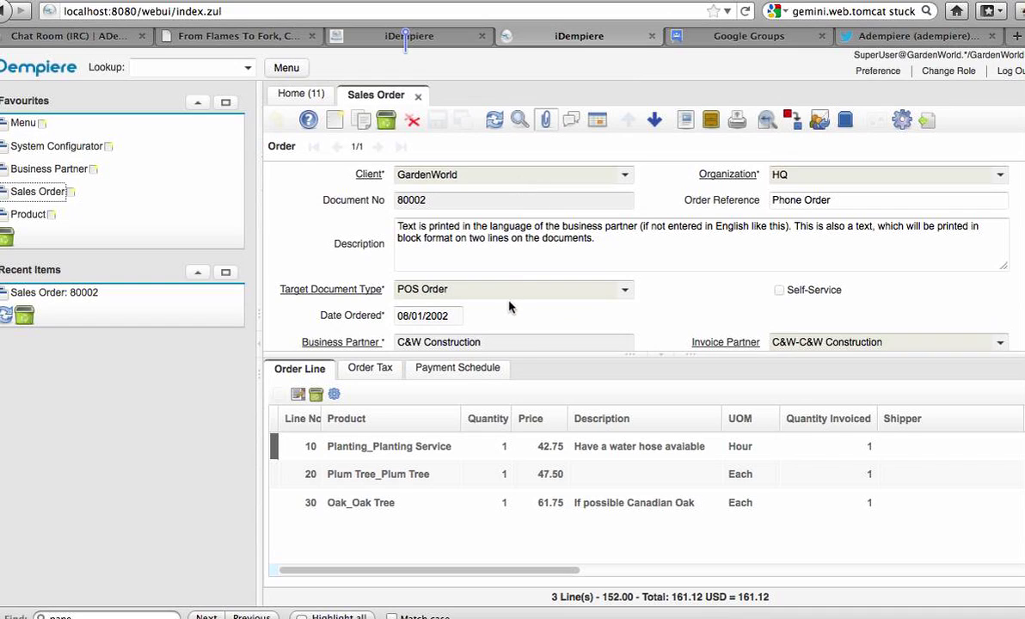
pyautogui.click(602, 124)
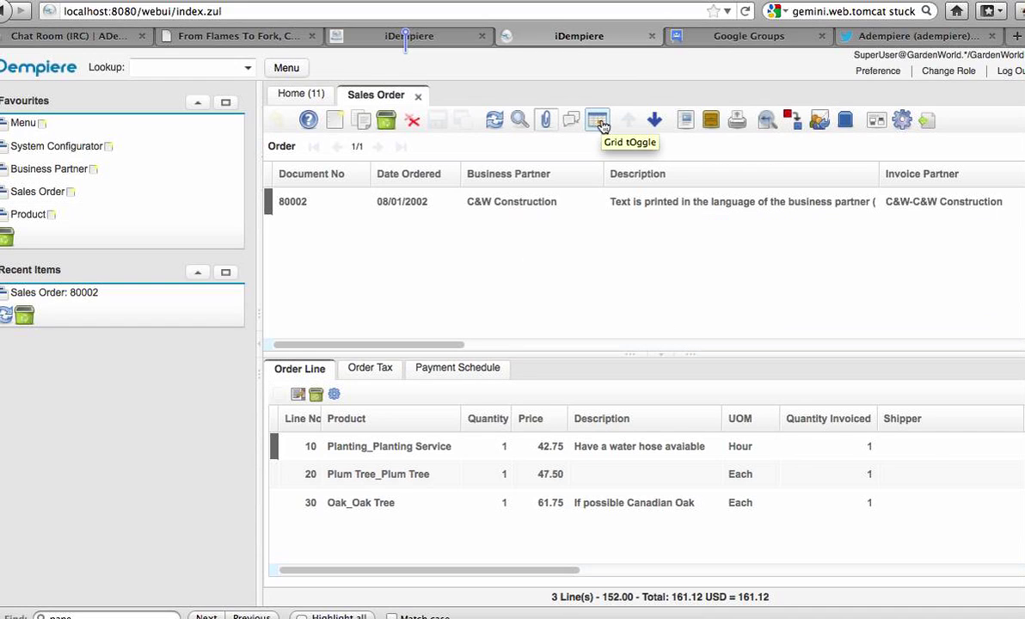
pyautogui.click(519, 125)
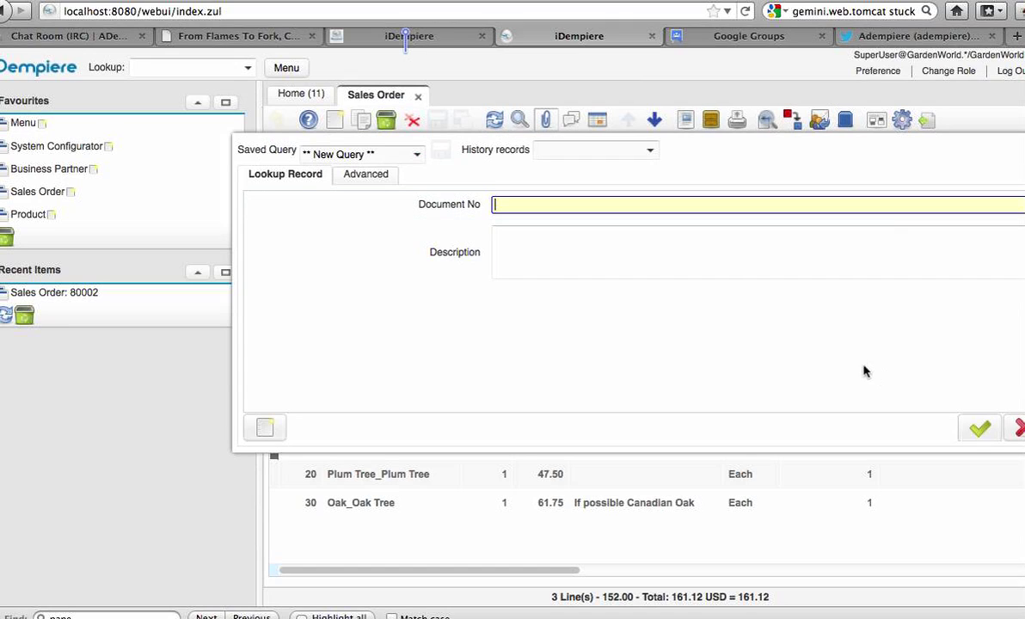
pyautogui.click(979, 427)
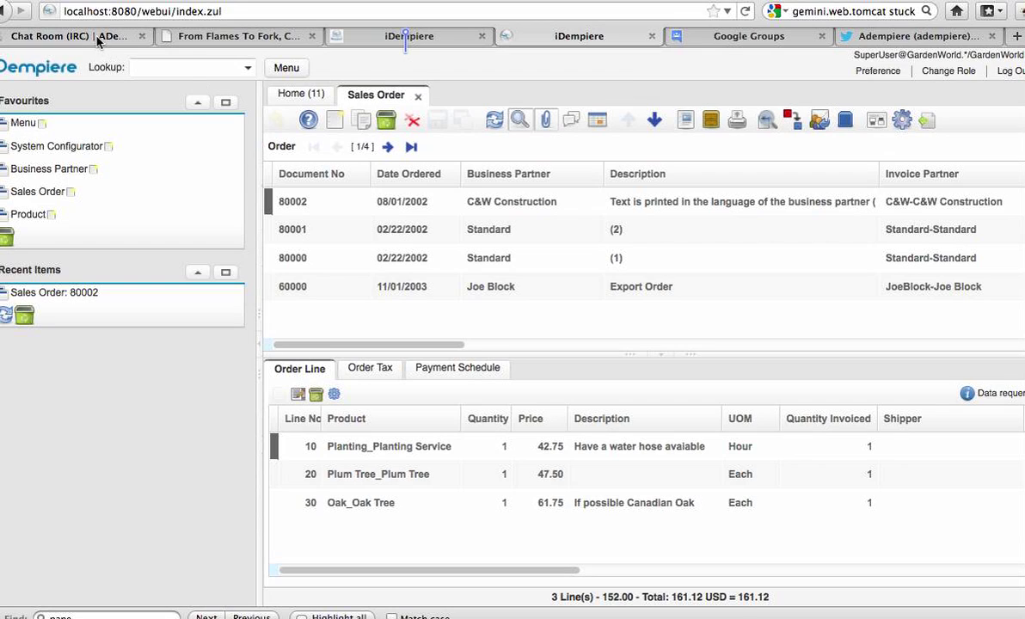
# - Show the red1.org forum board index listing the ADempiere English forums
pyautogui.click(215, 38)
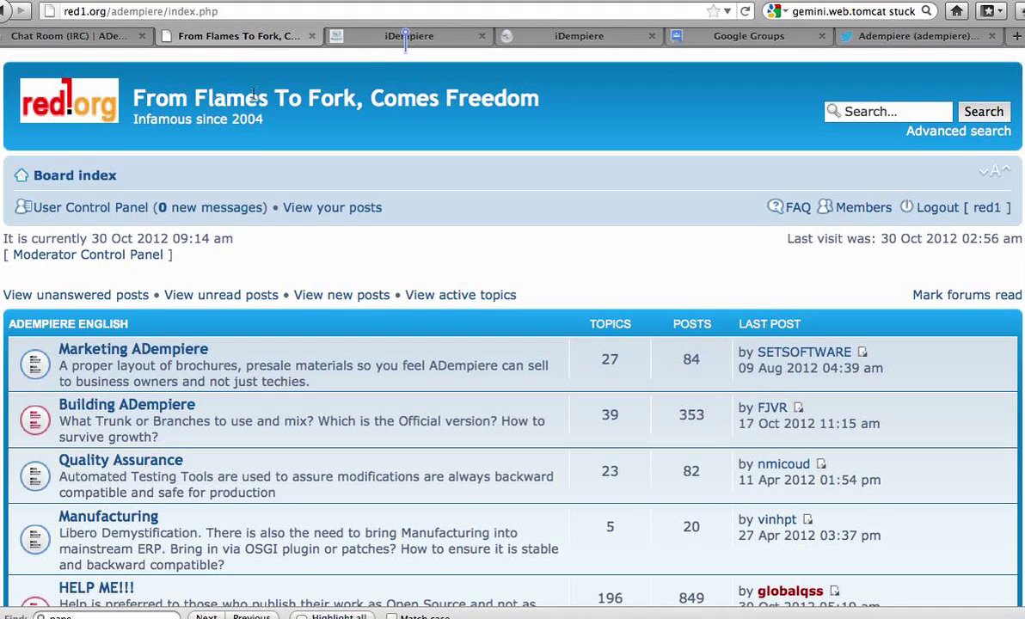
pyautogui.click(330, 189)
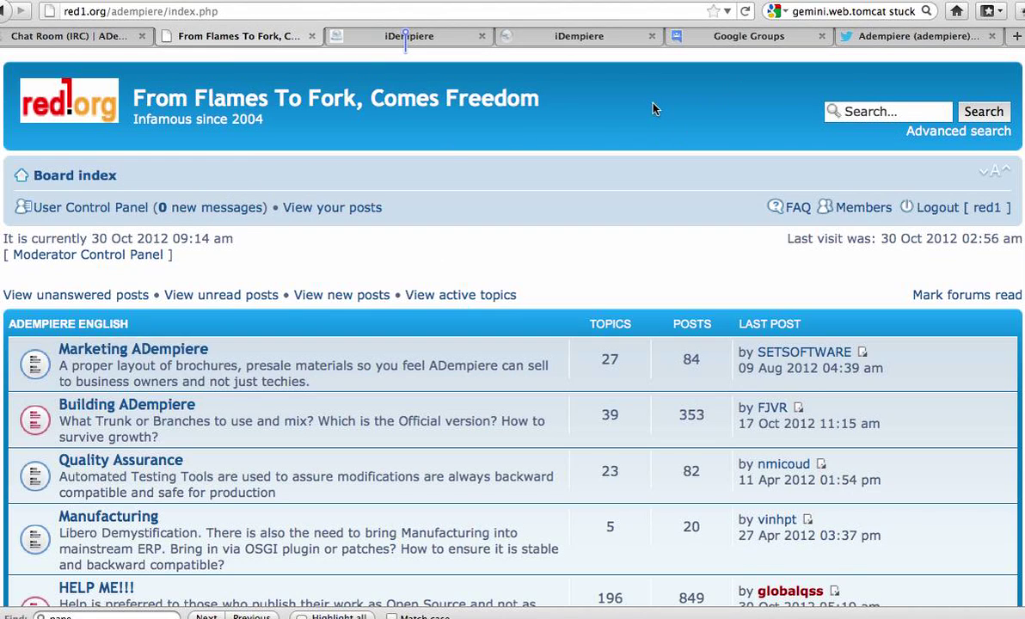
# - Go from the iDempiere Google Group's About page back to its topic list
pyautogui.click(748, 36)
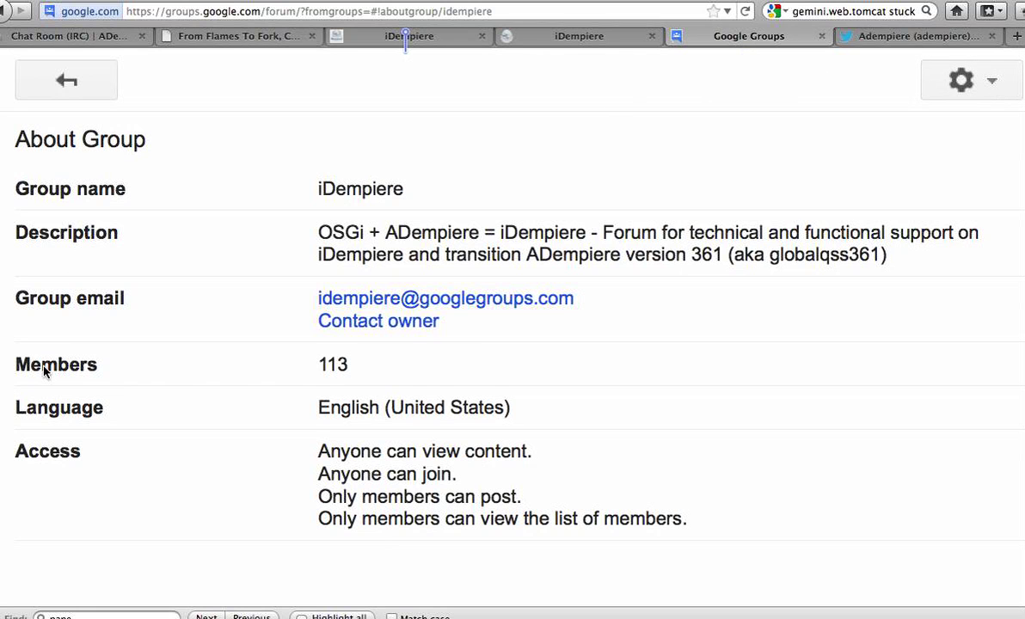
pyautogui.click(44, 95)
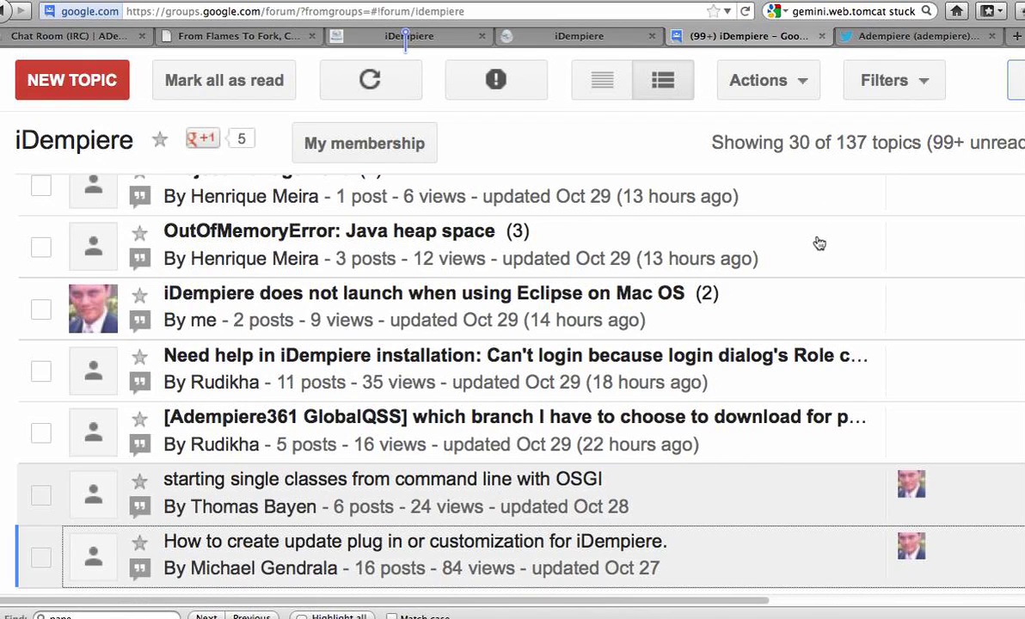
# - Browse the Adempiere tweets on Twitter's home timeline, then go to the ADempiere IRC chat room
pyautogui.click(882, 41)
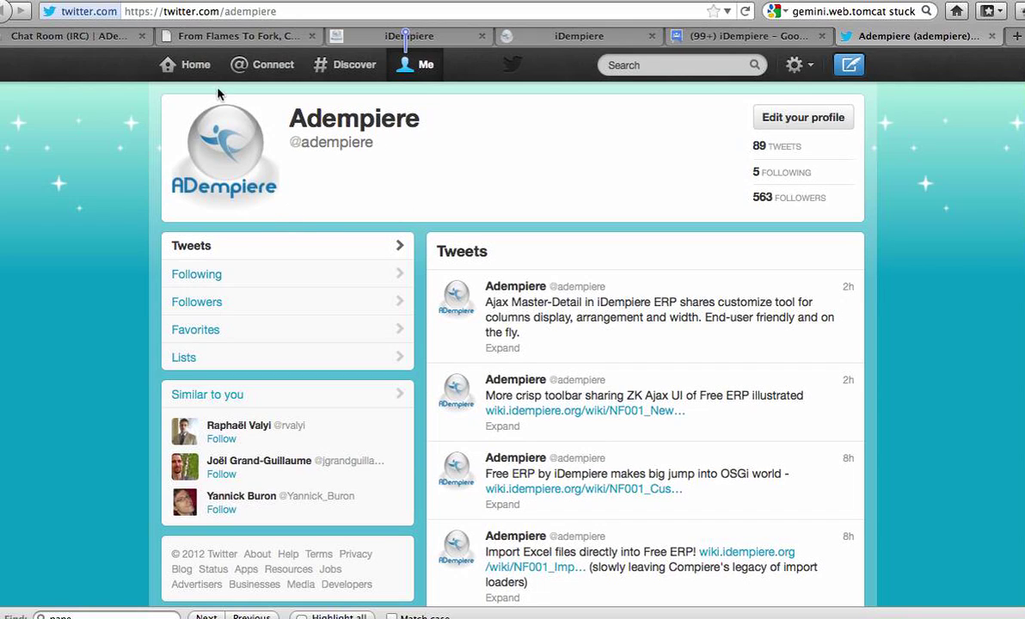
pyautogui.click(190, 64)
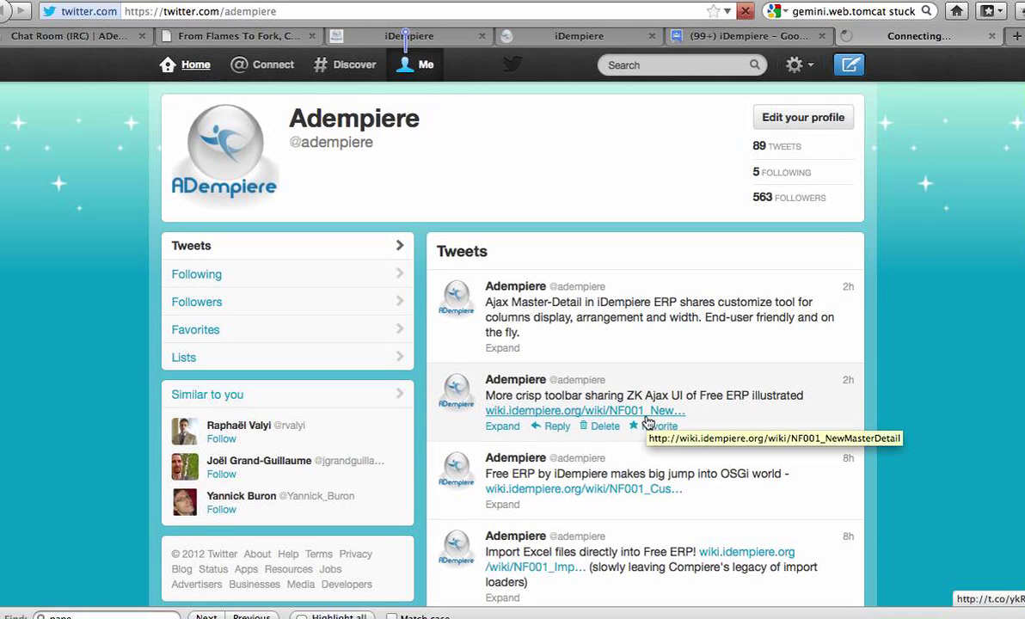
pyautogui.scroll(-3, 647, 419)
pyautogui.scroll(-3, 647, 421)
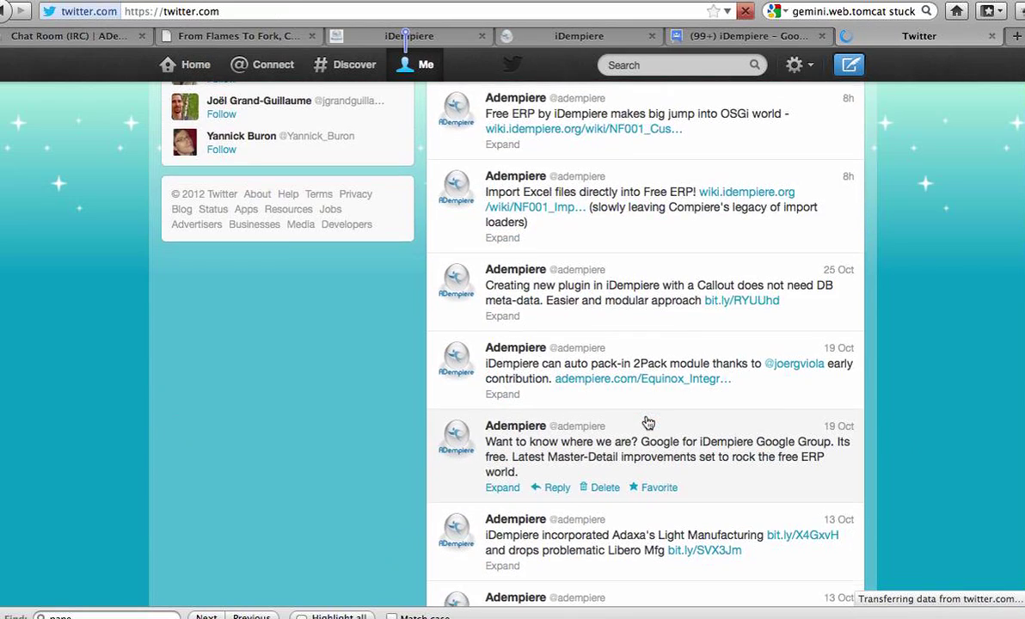
pyautogui.scroll(-1, 551, 427)
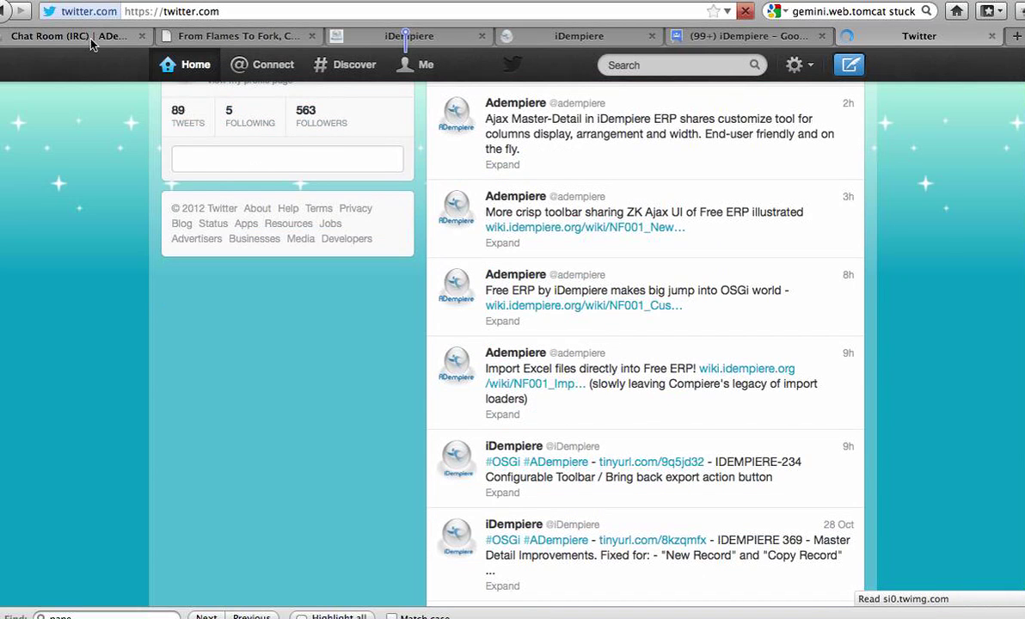
pyautogui.click(69, 36)
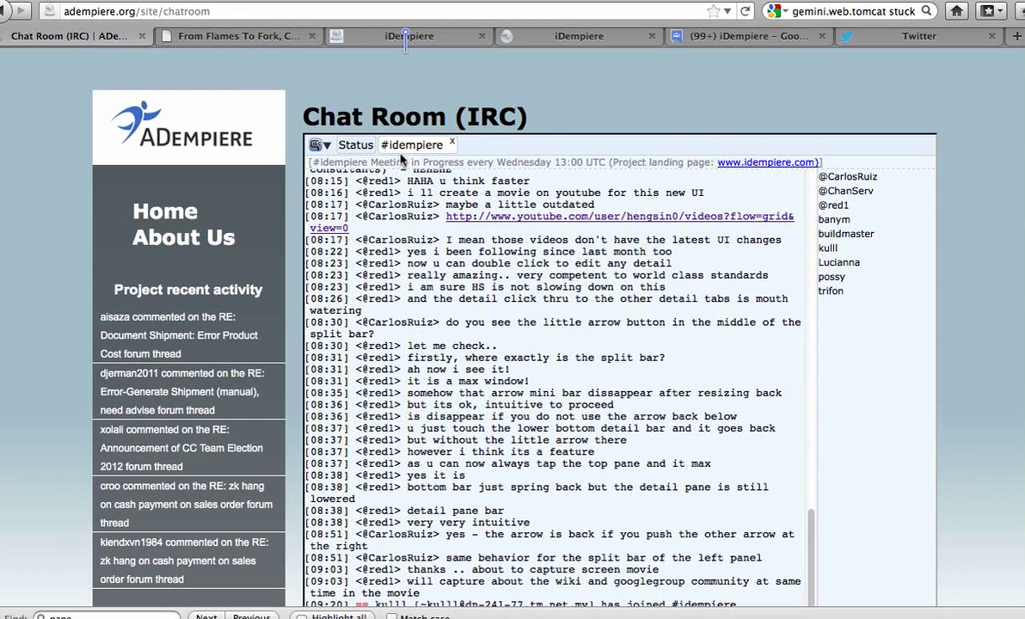
# - Show the iDempiere wiki Main Page and scroll to its Welcome section
pyautogui.click(418, 41)
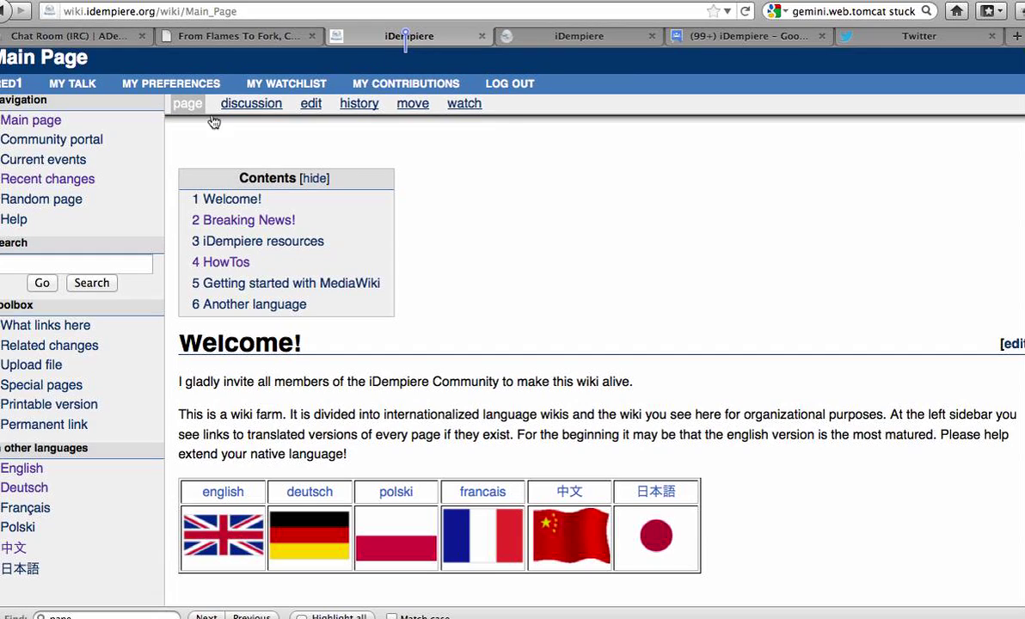
pyautogui.scroll(-5, 408, 188)
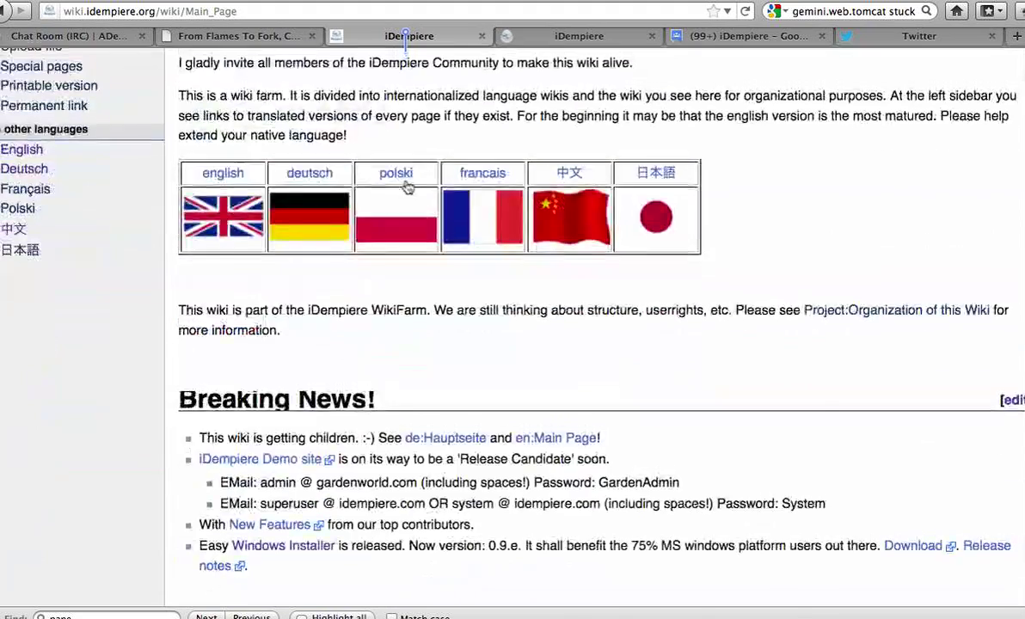
pyautogui.scroll(5, 408, 188)
pyautogui.scroll(-4, 798, 356)
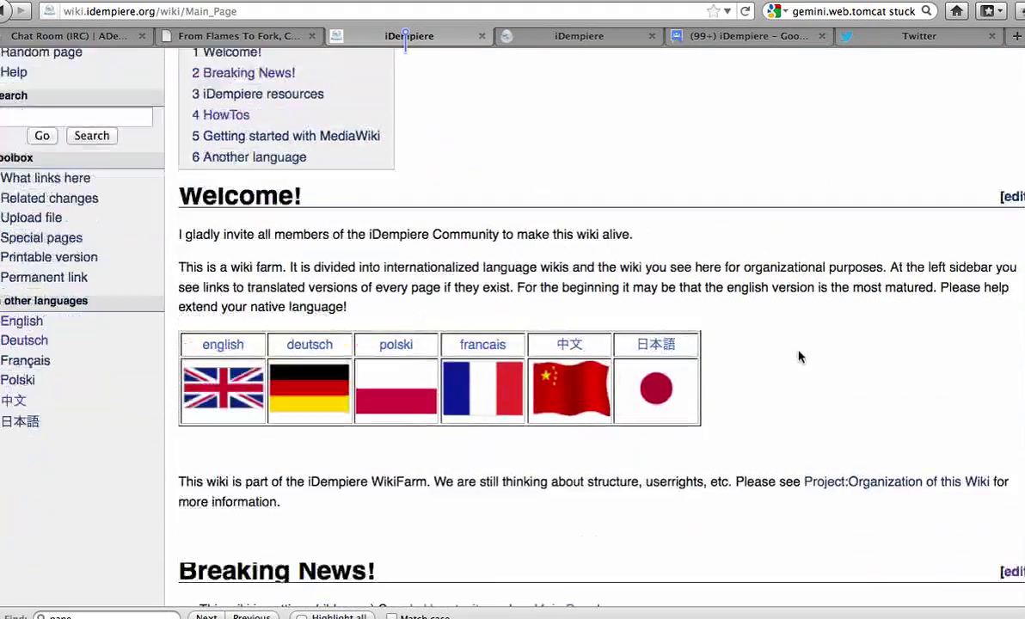